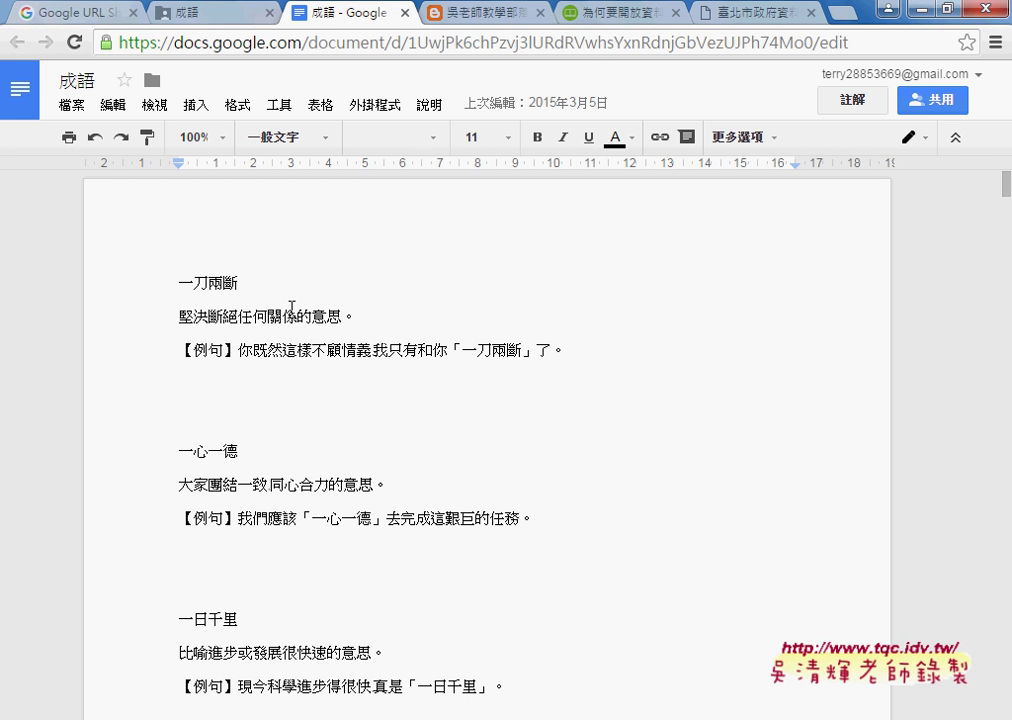
# Select and copy all the idiom text in the 成語 Google Doc, then bring up the Start menu.
pyautogui.hotkey('ctrl', 'a')
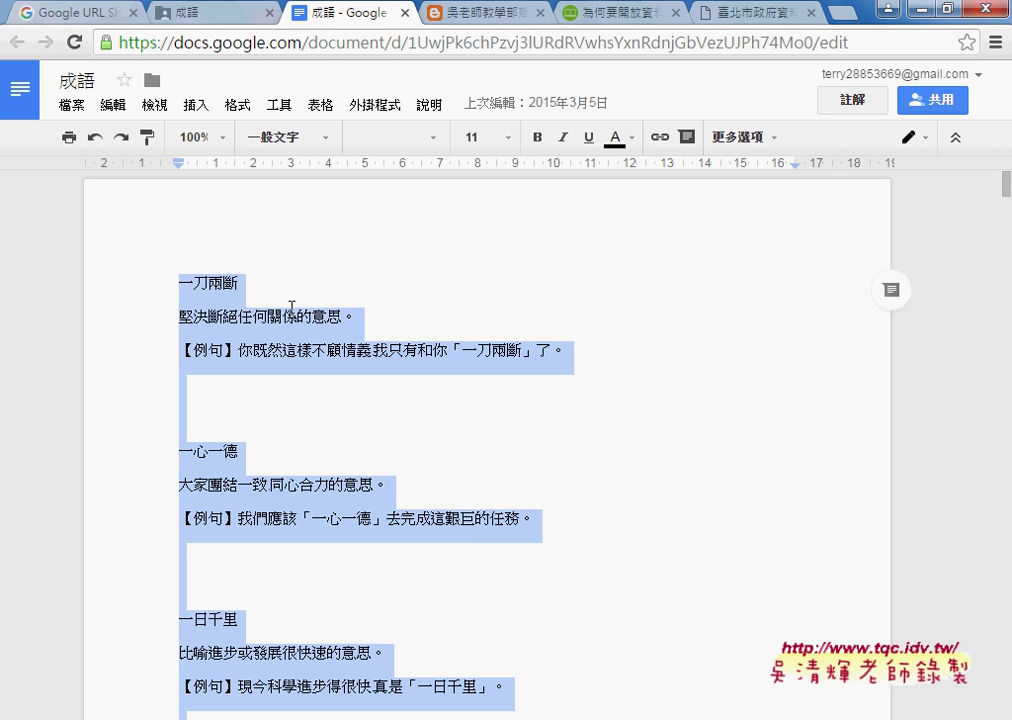
pyautogui.scroll(-1, 422, 276)
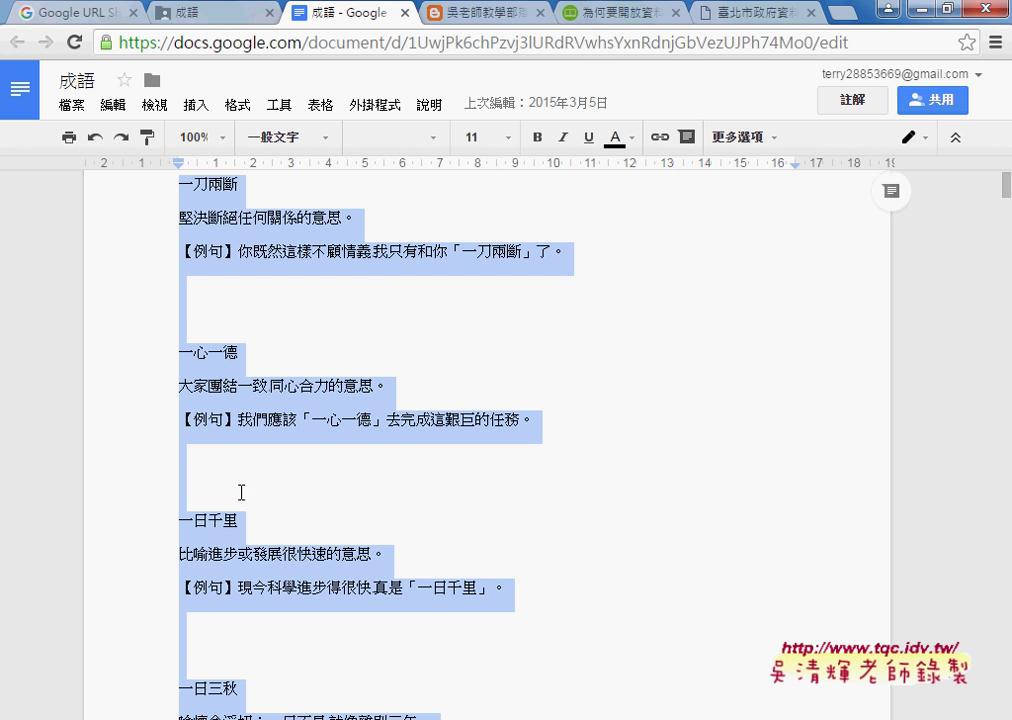
pyautogui.scroll(-3, 241, 492)
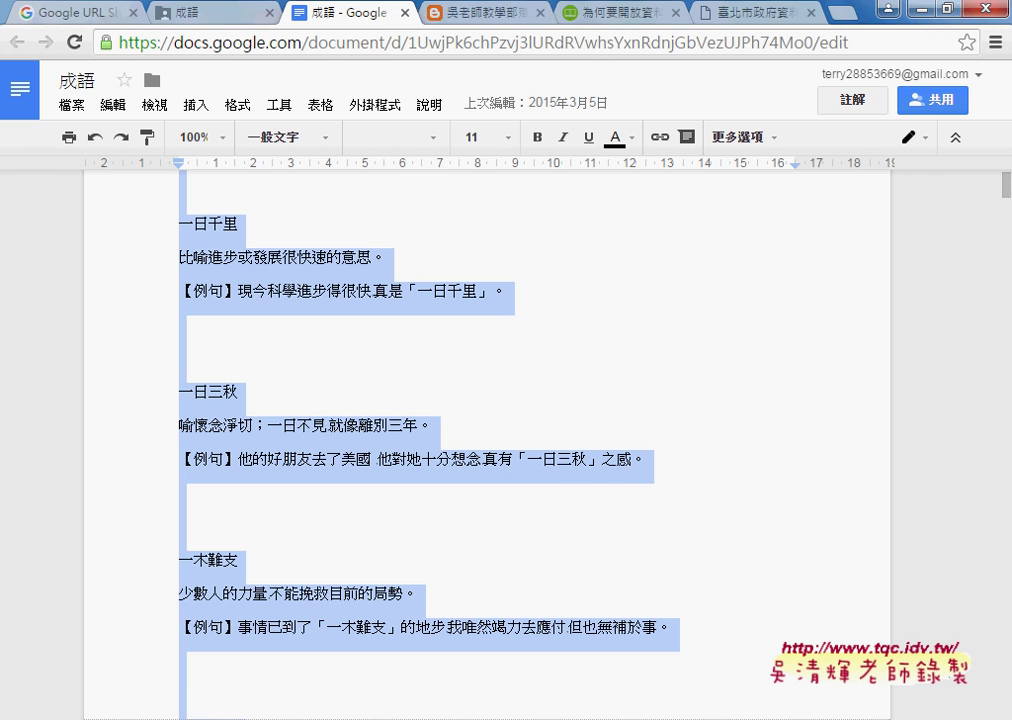
pyautogui.hotkey('alt', 'Tab')
pyautogui.press('super')
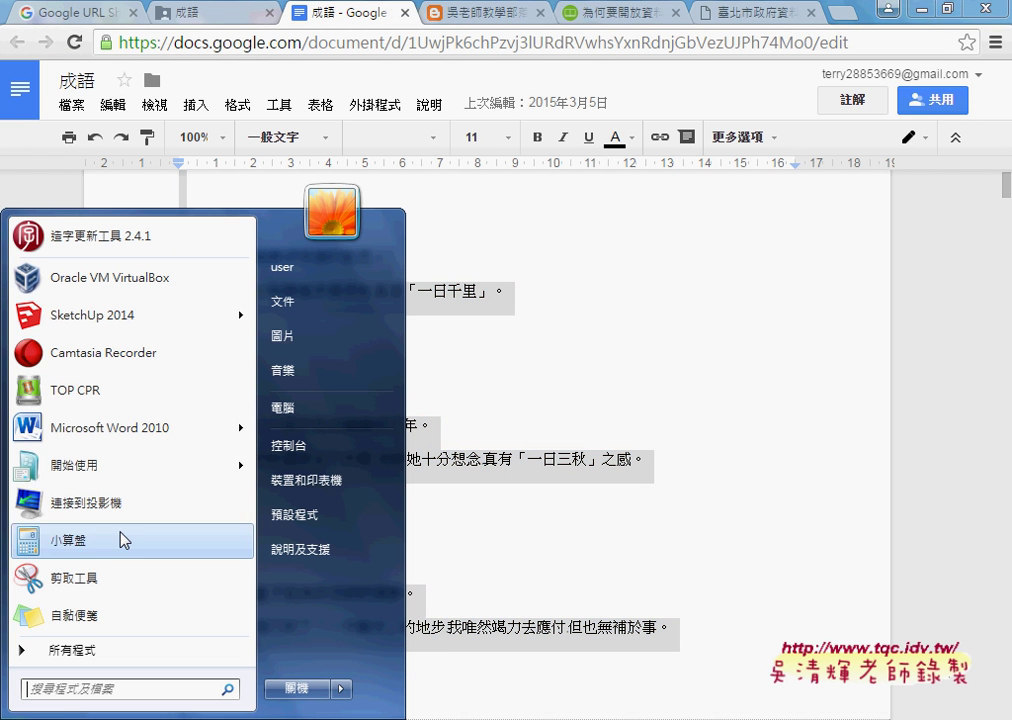
# Launch Word 2010, then paste the idioms into column A of new sheet 工作表9 and widen it.
pyautogui.click(155, 430)
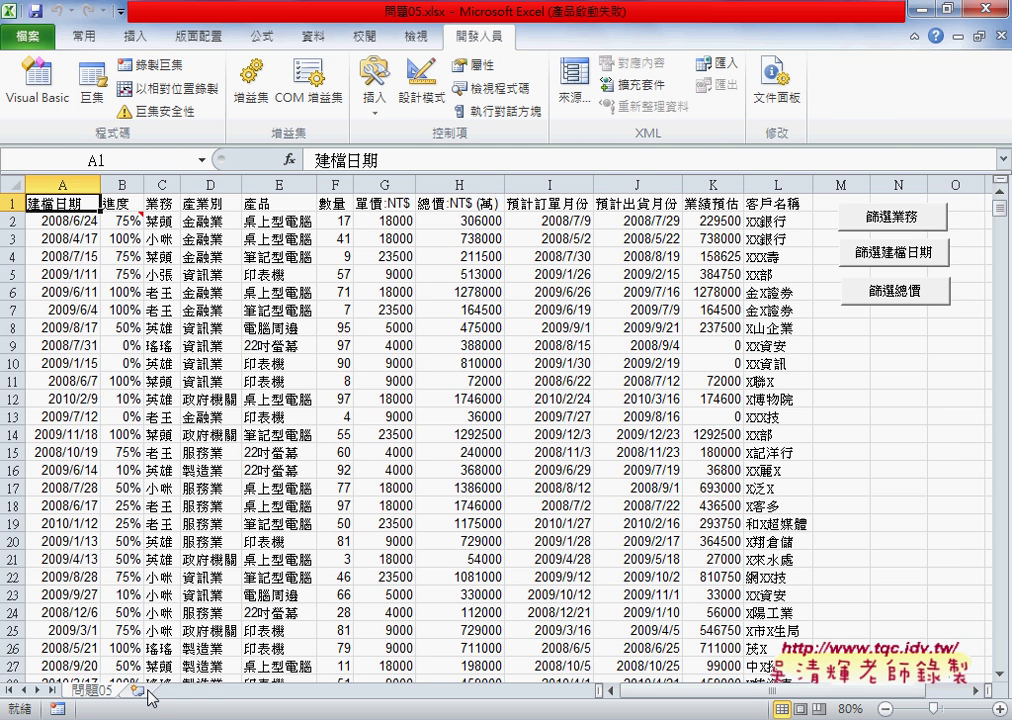
pyautogui.click(140, 690)
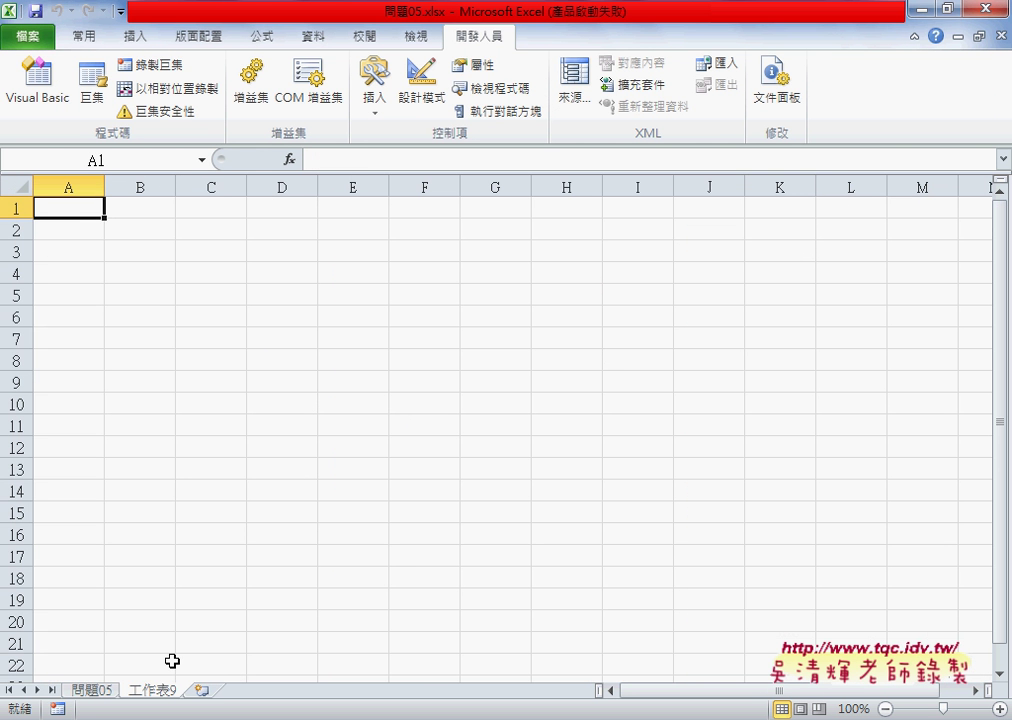
pyautogui.hotkey('ctrl', 'v')
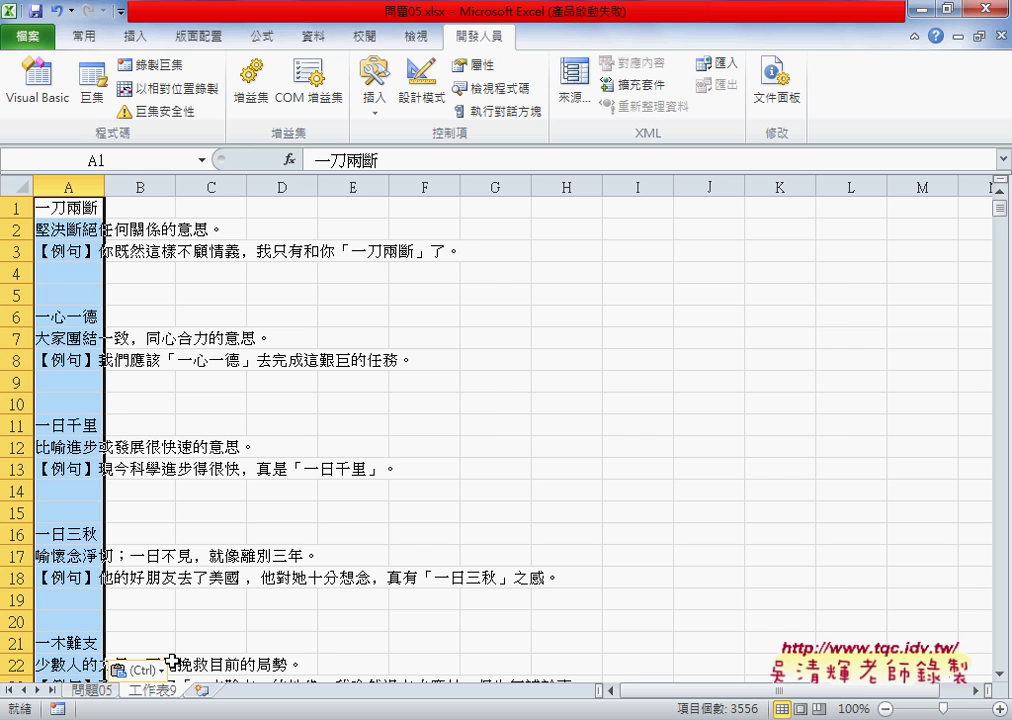
pyautogui.moveTo(104, 185)
pyautogui.mouseDown()
pyautogui.moveTo(285, 206)
pyautogui.moveTo(493, 206)
pyautogui.mouseUp()
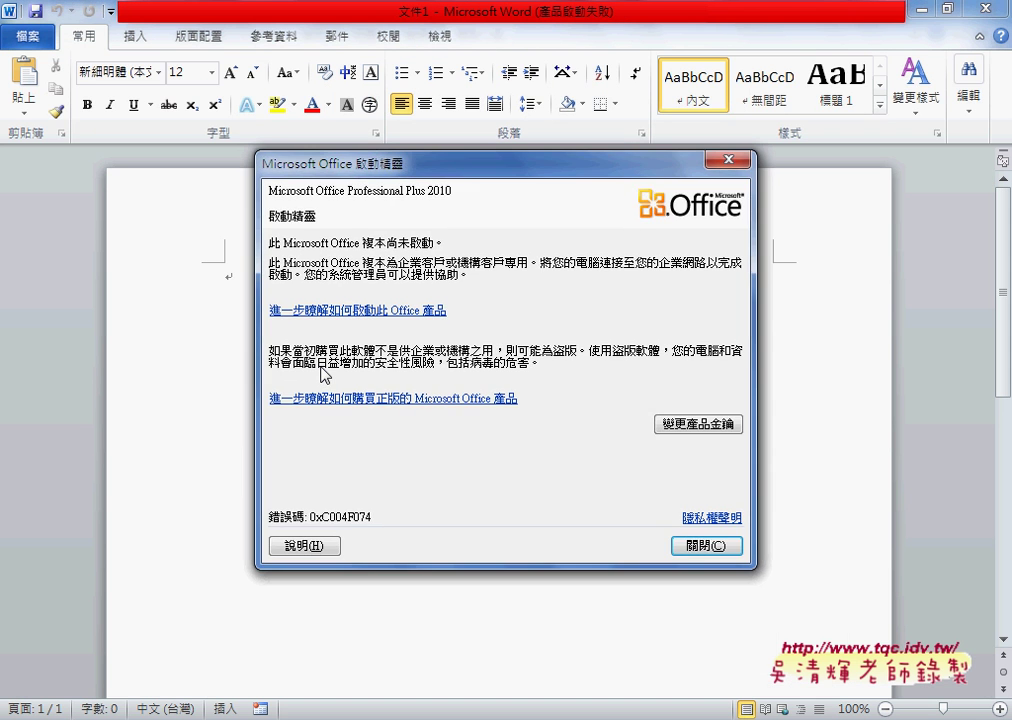
# Dismiss the activation notice, select all the pasted idiom text, and bring up the Table options.
pyautogui.click(706, 546)
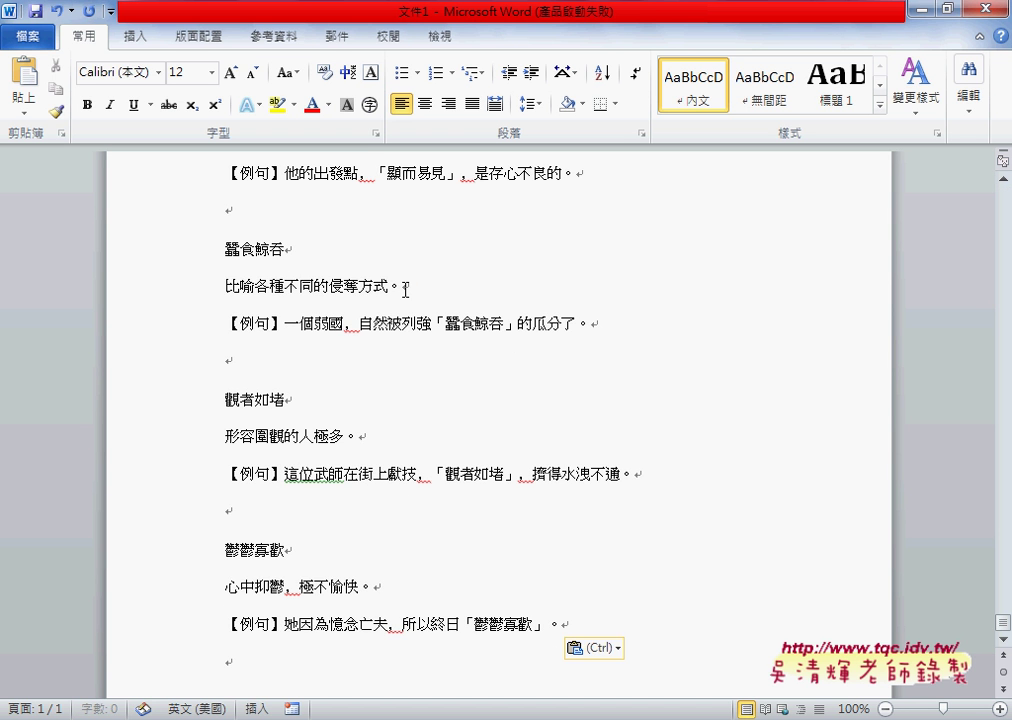
pyautogui.hotkey('ctrl', 'a')
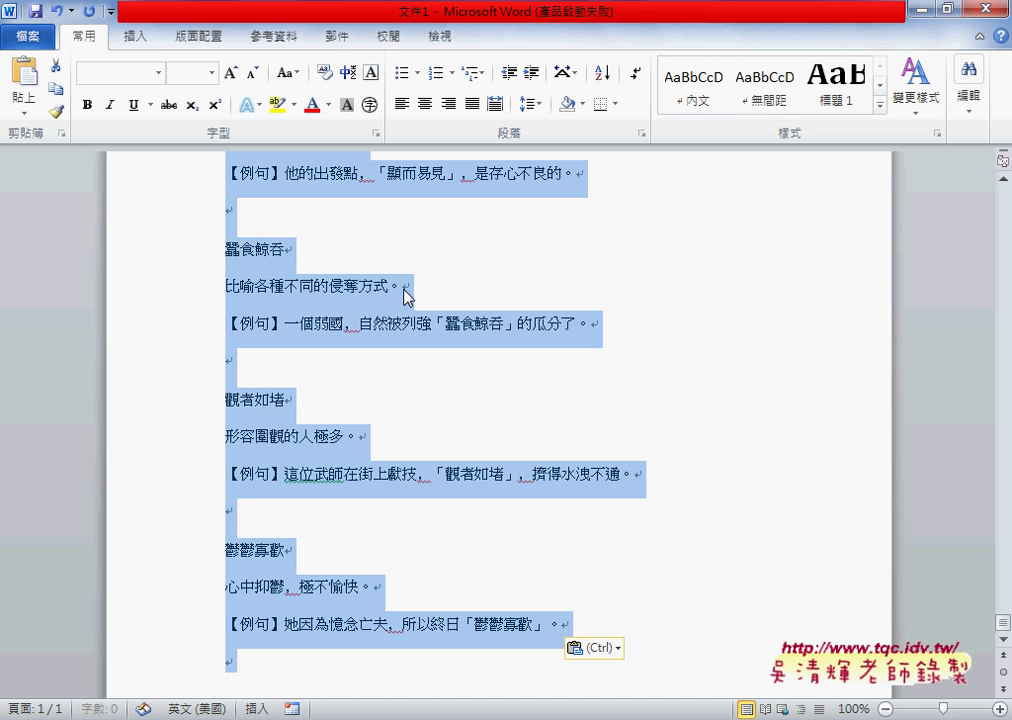
pyautogui.click(135, 38)
pyautogui.click(107, 100)
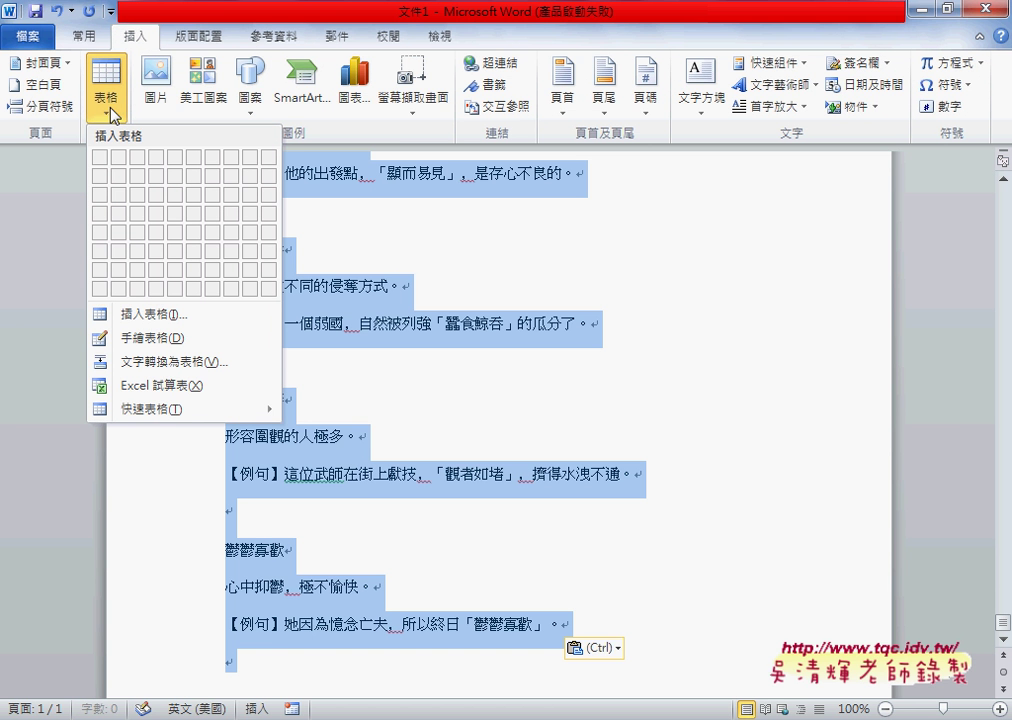
pyautogui.moveTo(174, 361)
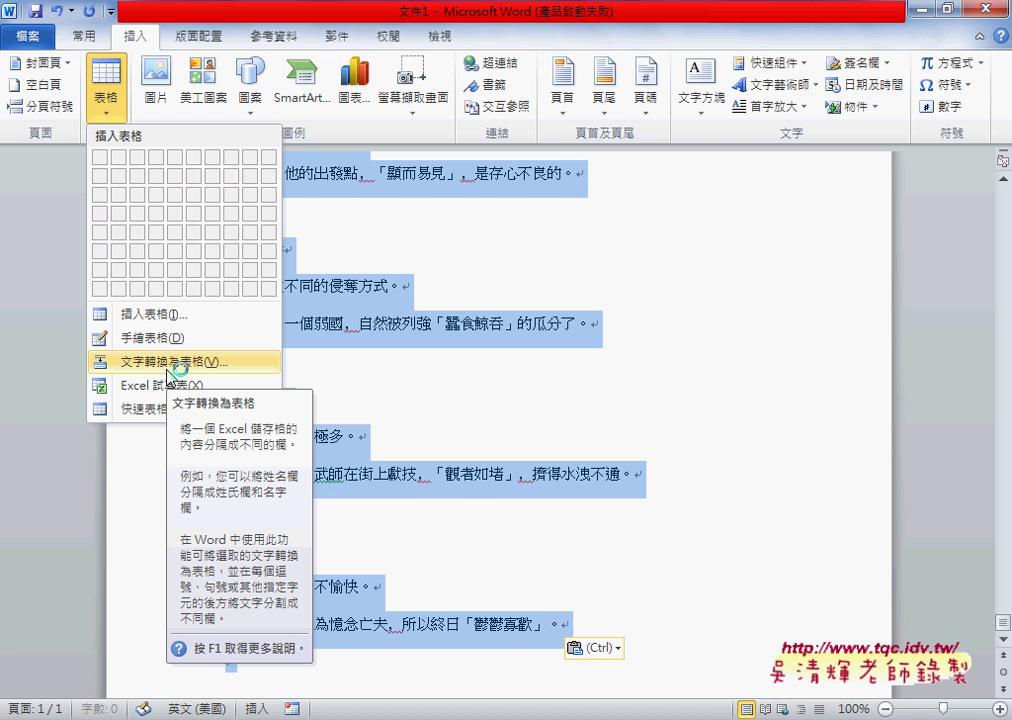
# Convert the idiom text into a 4-column, 1185-row table separated at paragraphs.
pyautogui.click(168, 370)
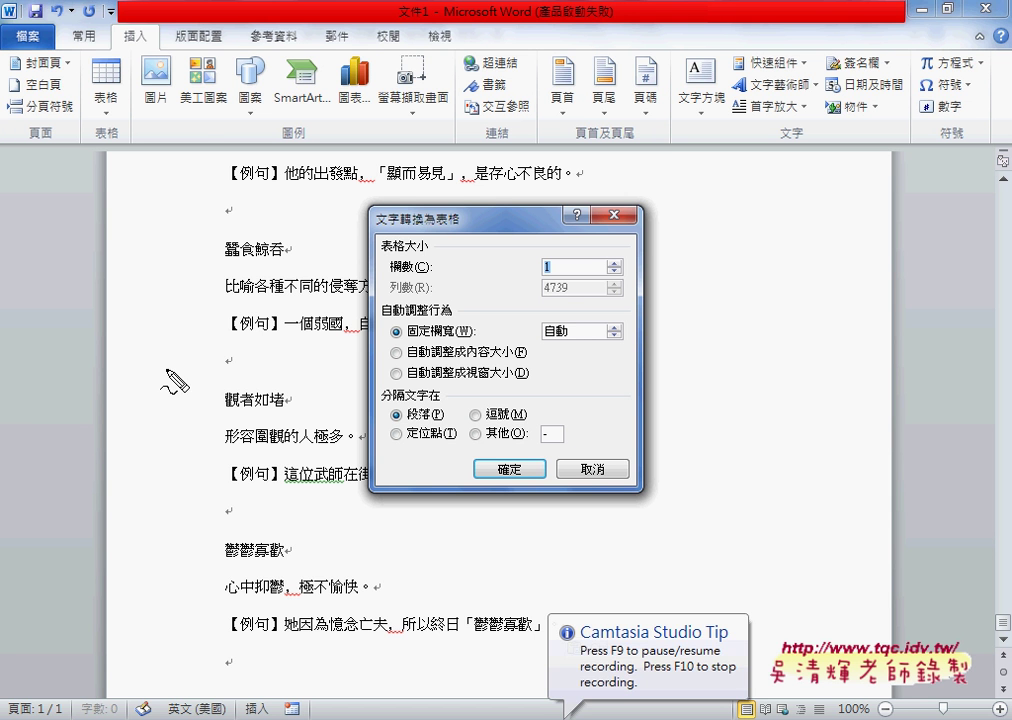
pyautogui.moveTo(110, 30)
pyautogui.mouseDown()
pyautogui.moveTo(140, 32)
pyautogui.moveTo(112, 28)
pyautogui.mouseUp()
pyautogui.moveTo(99, 128)
pyautogui.mouseDown()
pyautogui.moveTo(128, 128)
pyautogui.moveTo(110, 143)
pyautogui.mouseUp()
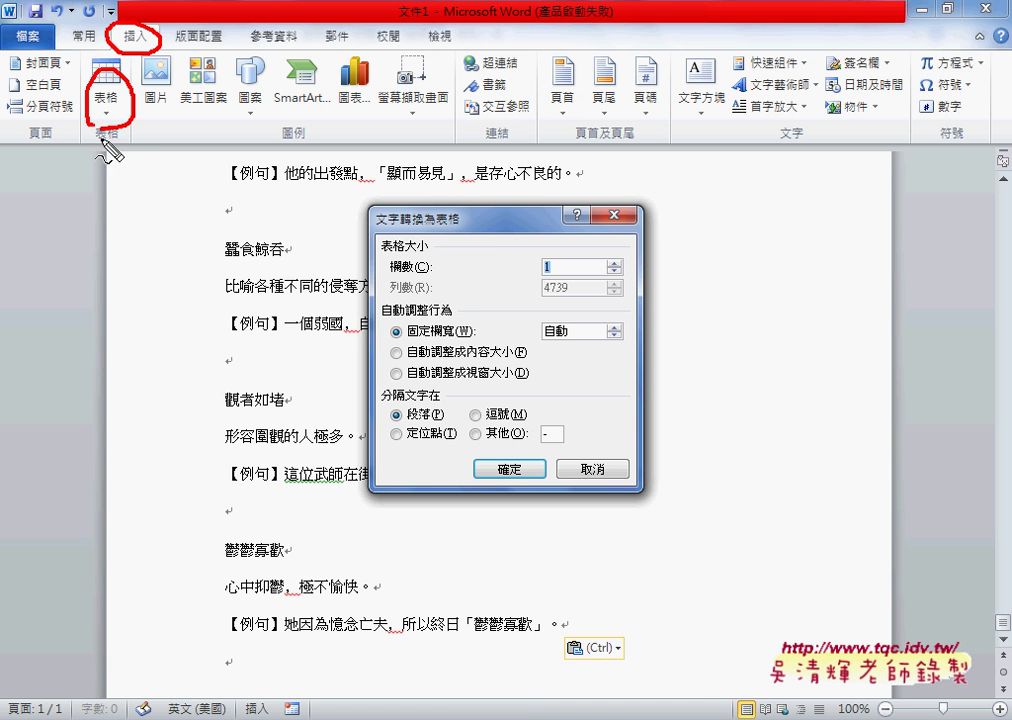
pyautogui.moveTo(480, 212); pyautogui.dragTo(463, 239)
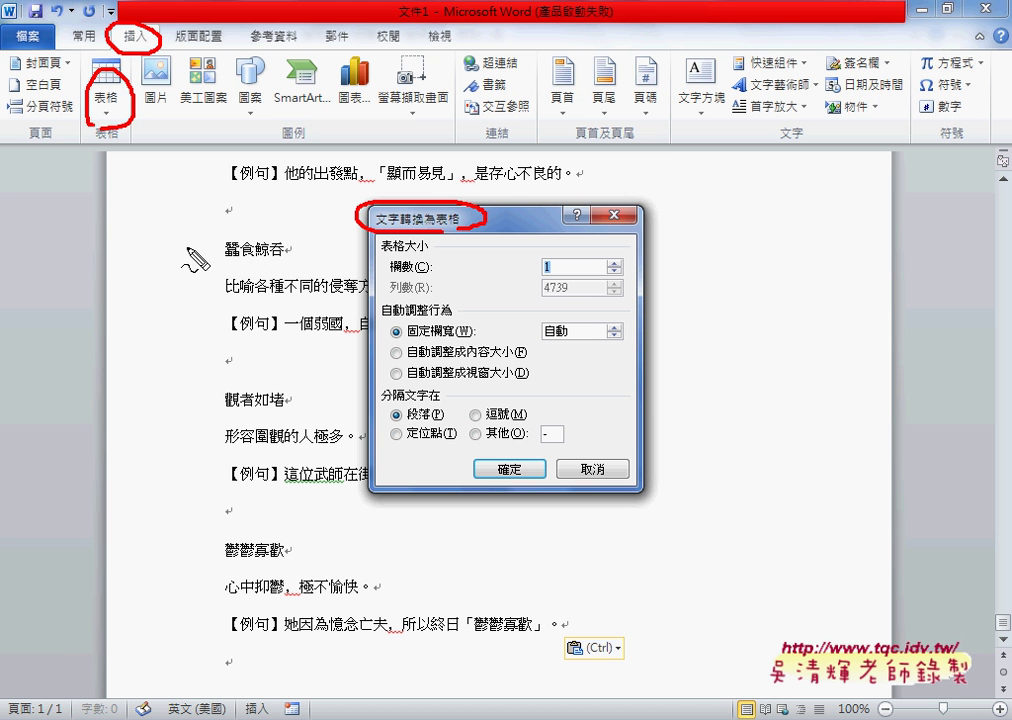
pyautogui.moveTo(216, 257); pyautogui.dragTo(283, 256)
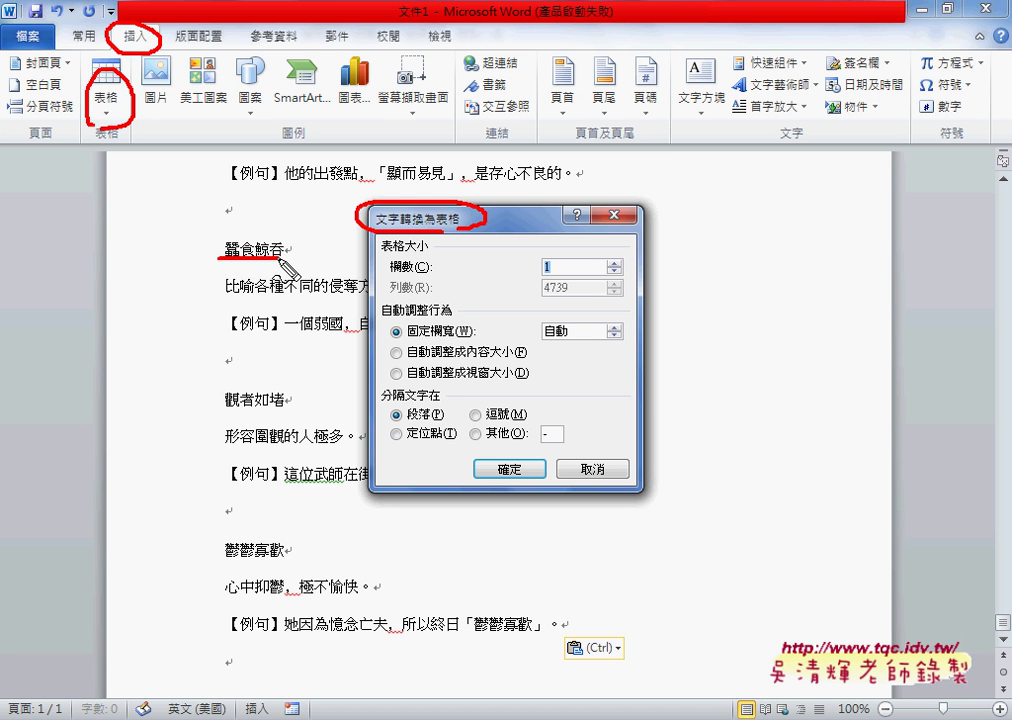
pyautogui.moveTo(240, 294); pyautogui.dragTo(292, 293)
pyautogui.moveTo(236, 339)
pyautogui.mouseDown()
pyautogui.moveTo(288, 338)
pyautogui.moveTo(233, 373)
pyautogui.mouseUp()
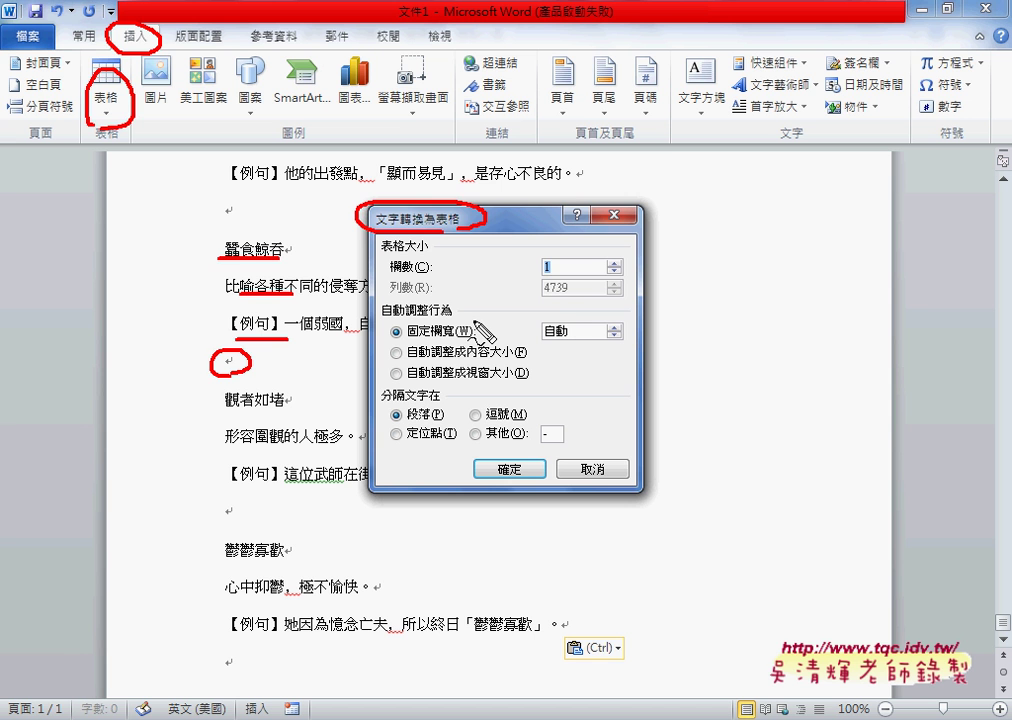
pyautogui.press('Escape')
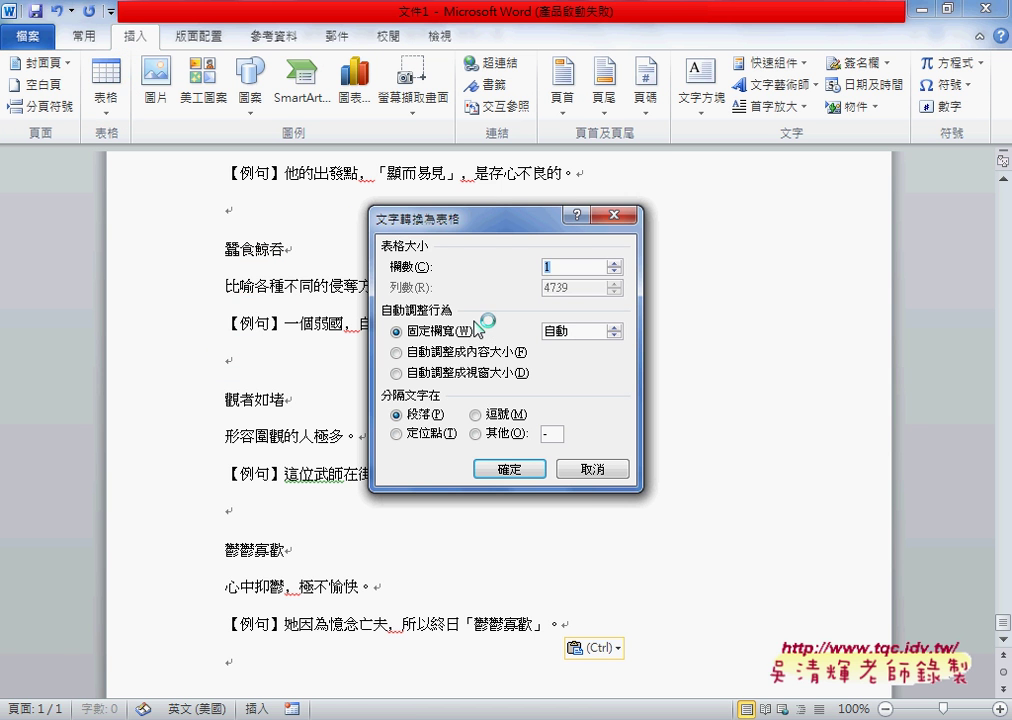
pyautogui.moveTo(503, 232); pyautogui.dragTo(757, 237)
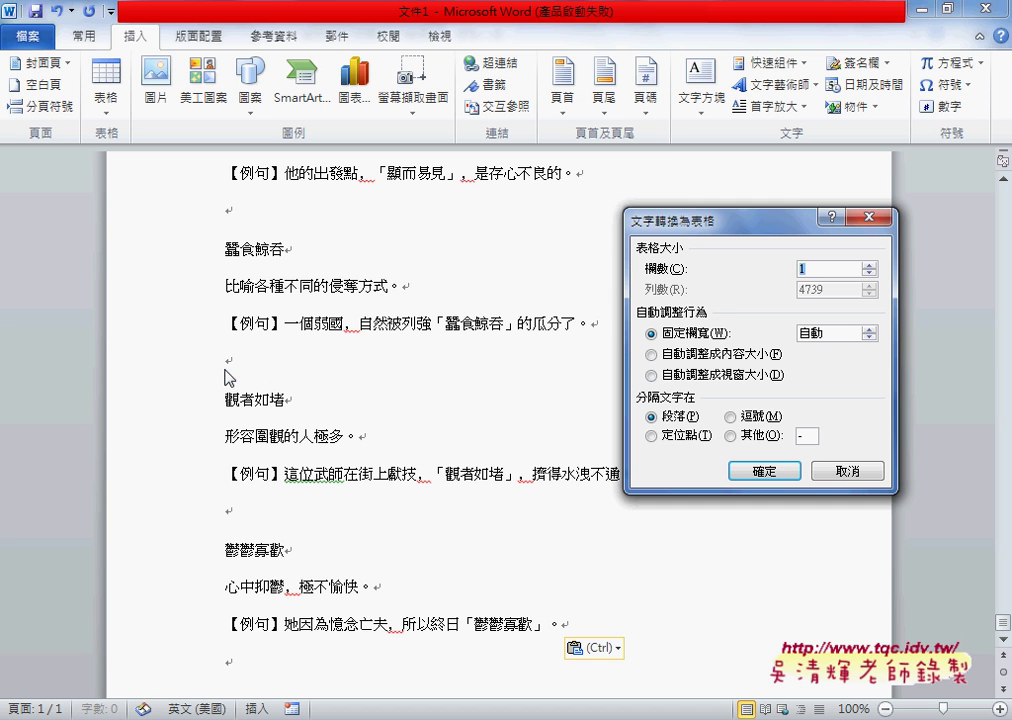
pyautogui.click(817, 270)
pyautogui.press('BackSpace')
pyautogui.write('4')
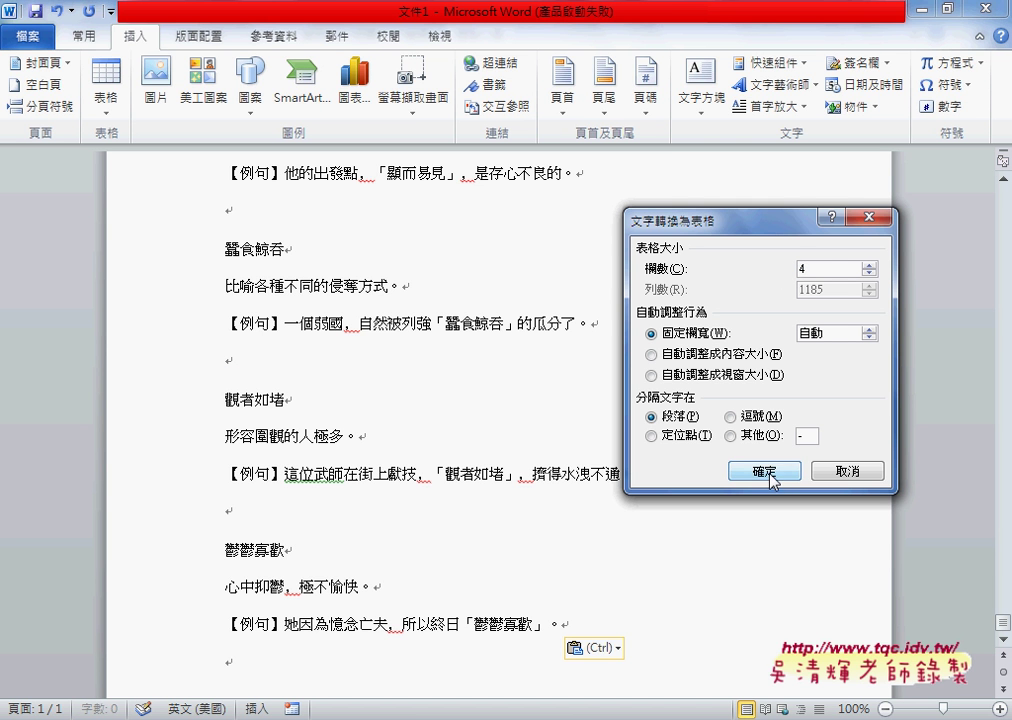
pyautogui.click(764, 471)
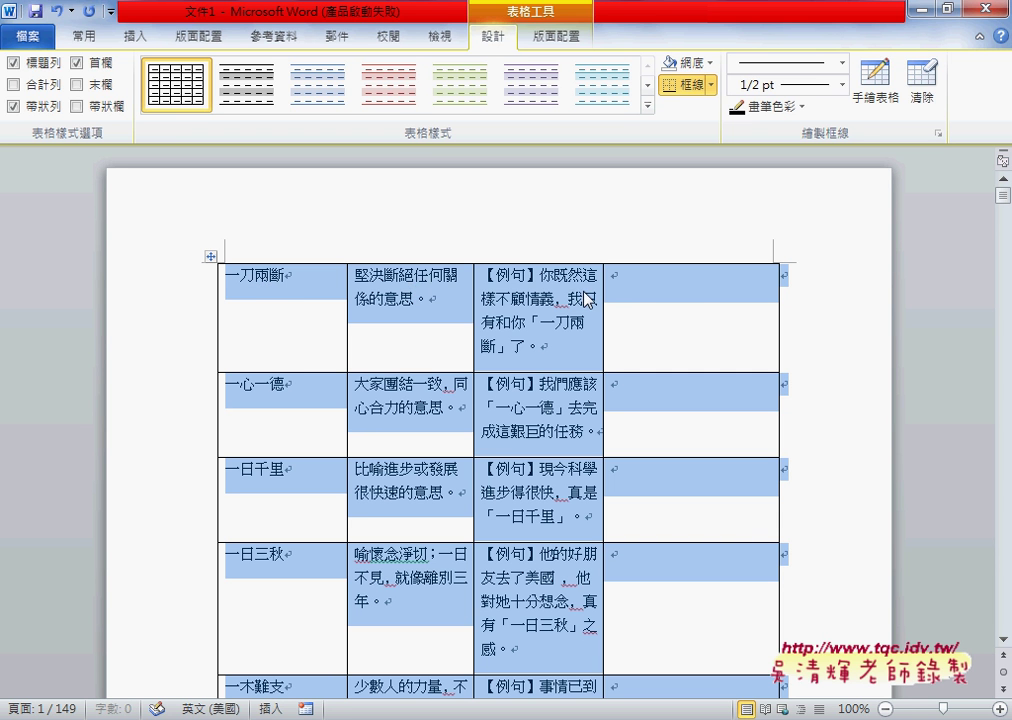
# Delete the table's empty fourth column, keeping idiom, meaning and example, then select the whole table.
pyautogui.click(700, 293)
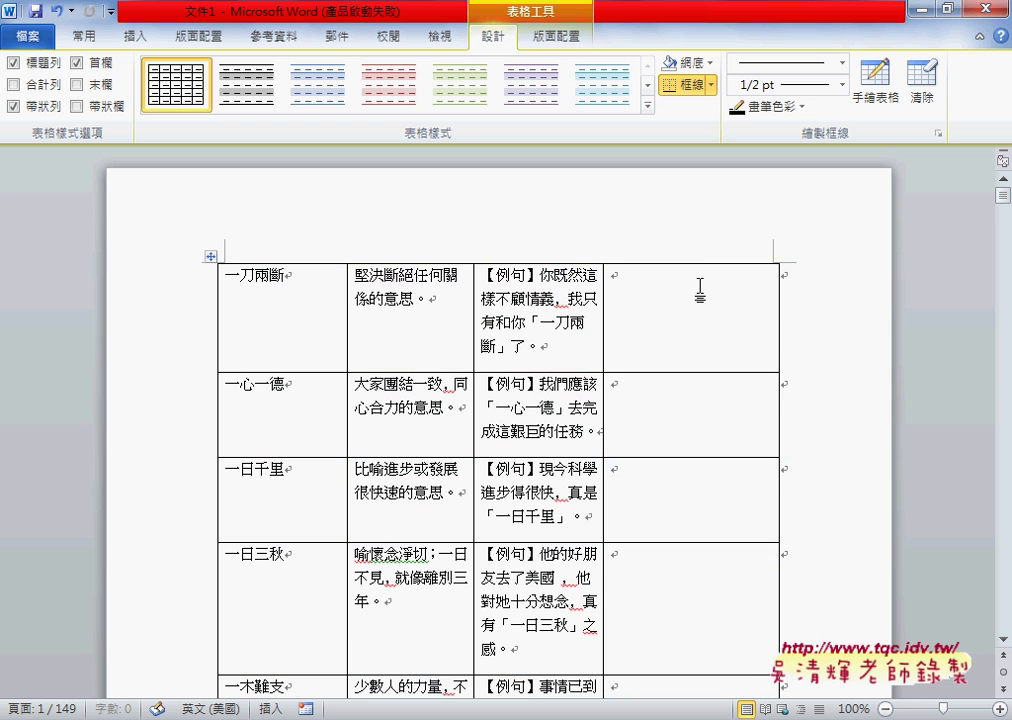
pyautogui.click(703, 258)
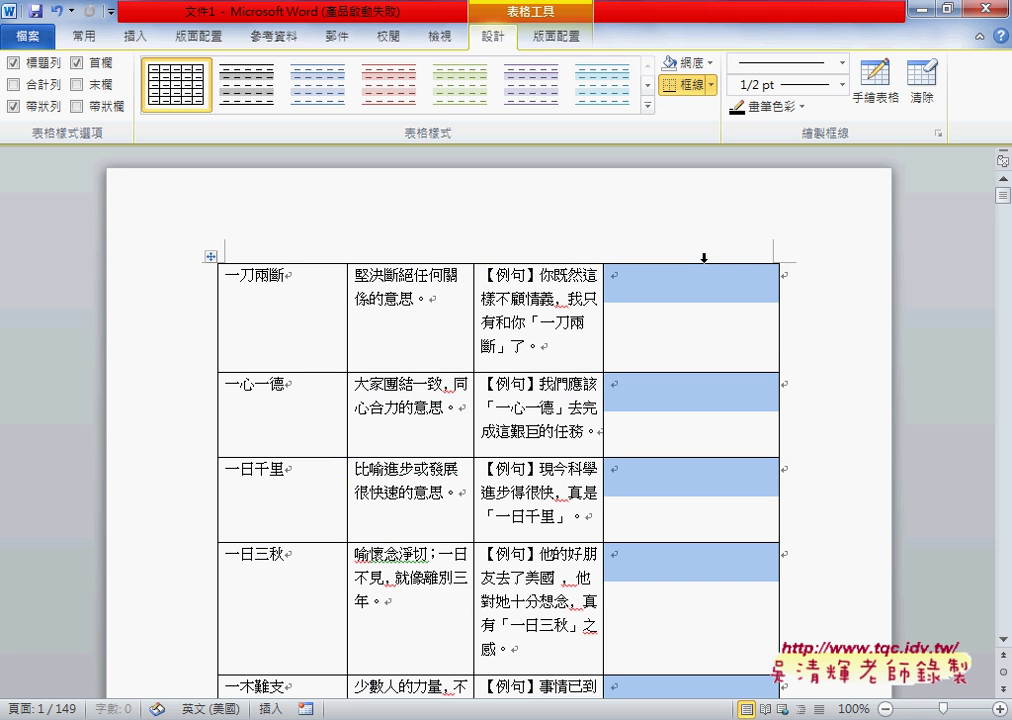
pyautogui.click(245, 258)
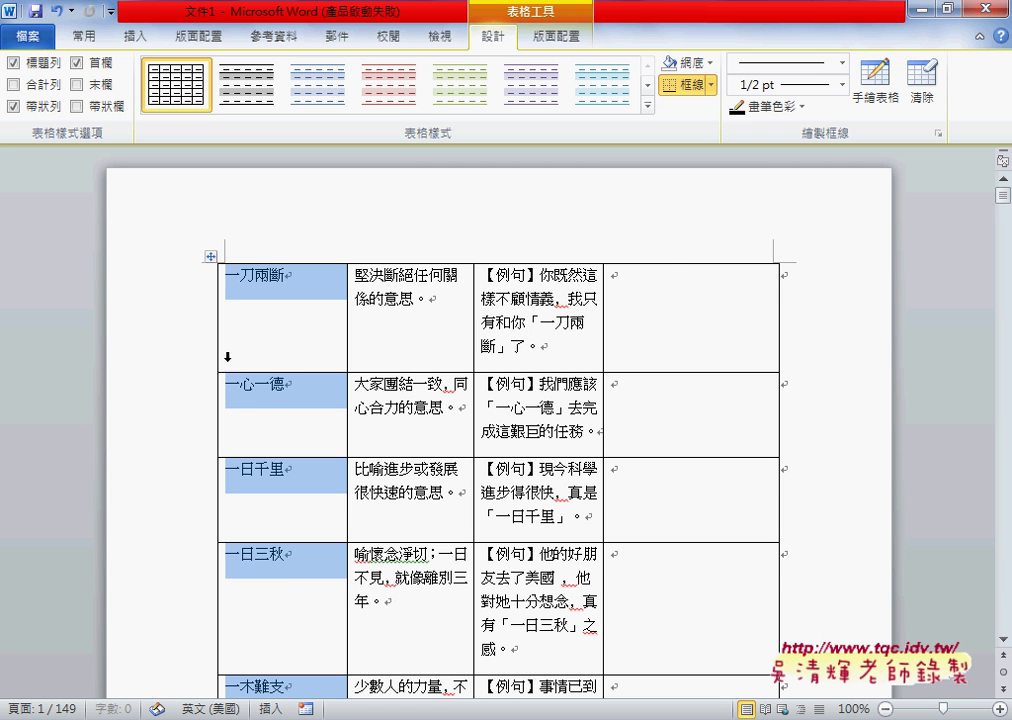
pyautogui.click(661, 258)
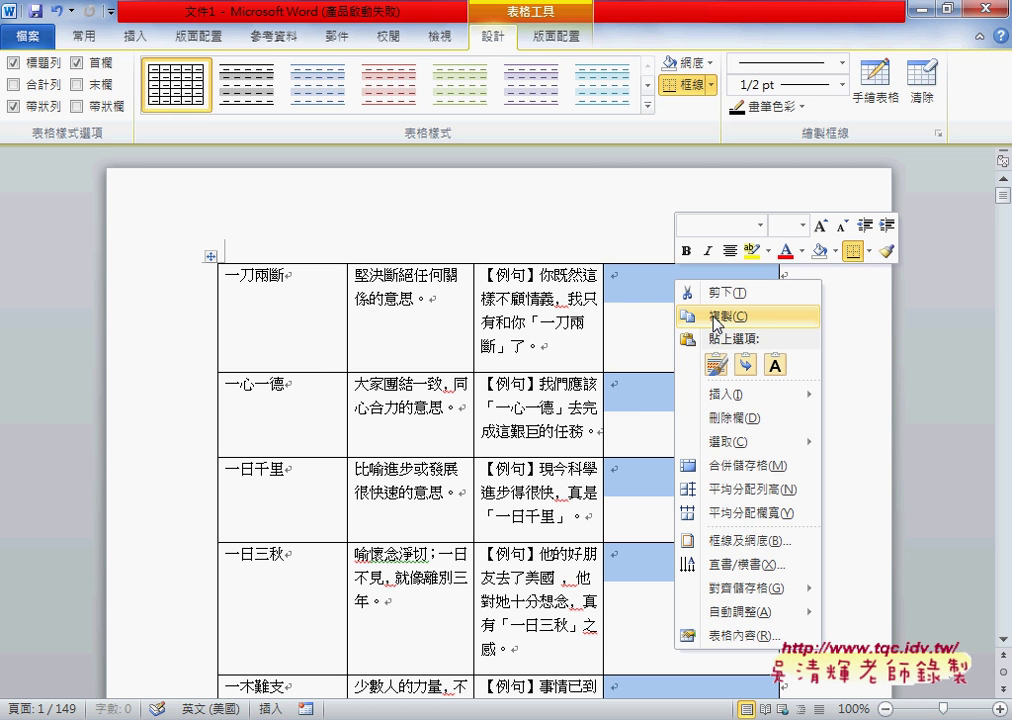
pyautogui.click(752, 428)
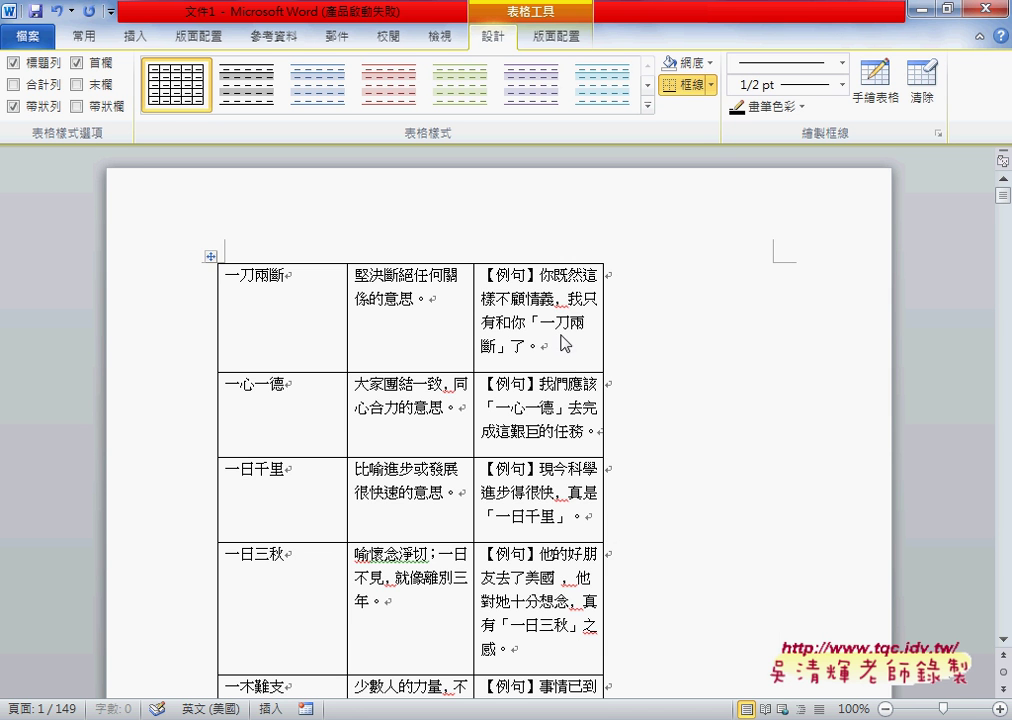
pyautogui.click(208, 260)
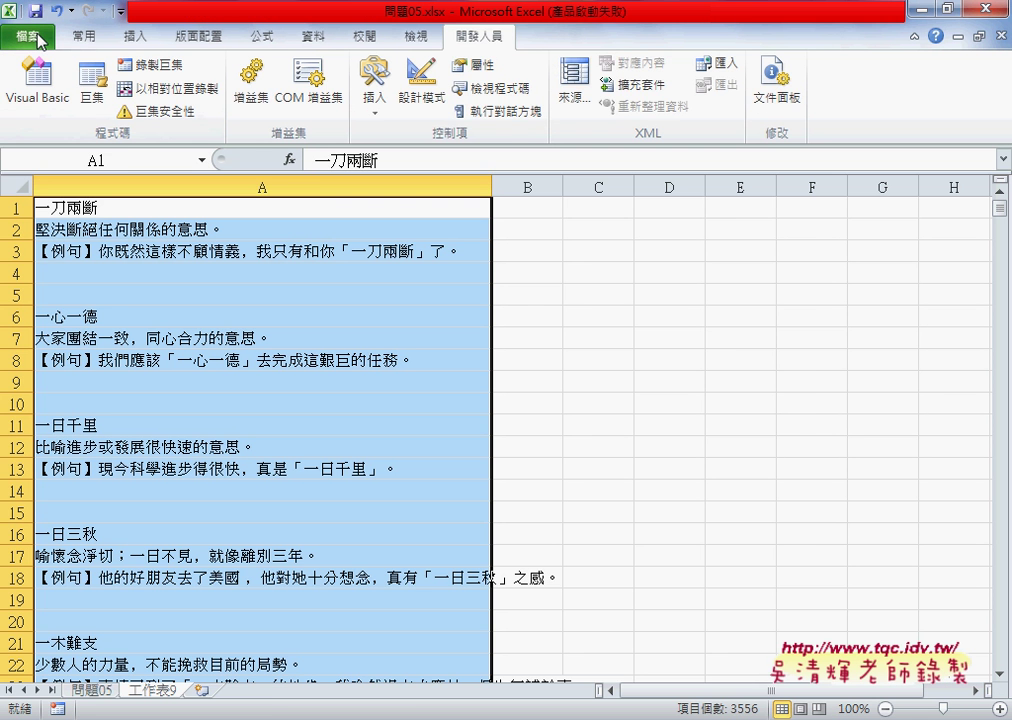
# Create the new blank workbook 活頁簿2 from File > New.
pyautogui.click(30, 38)
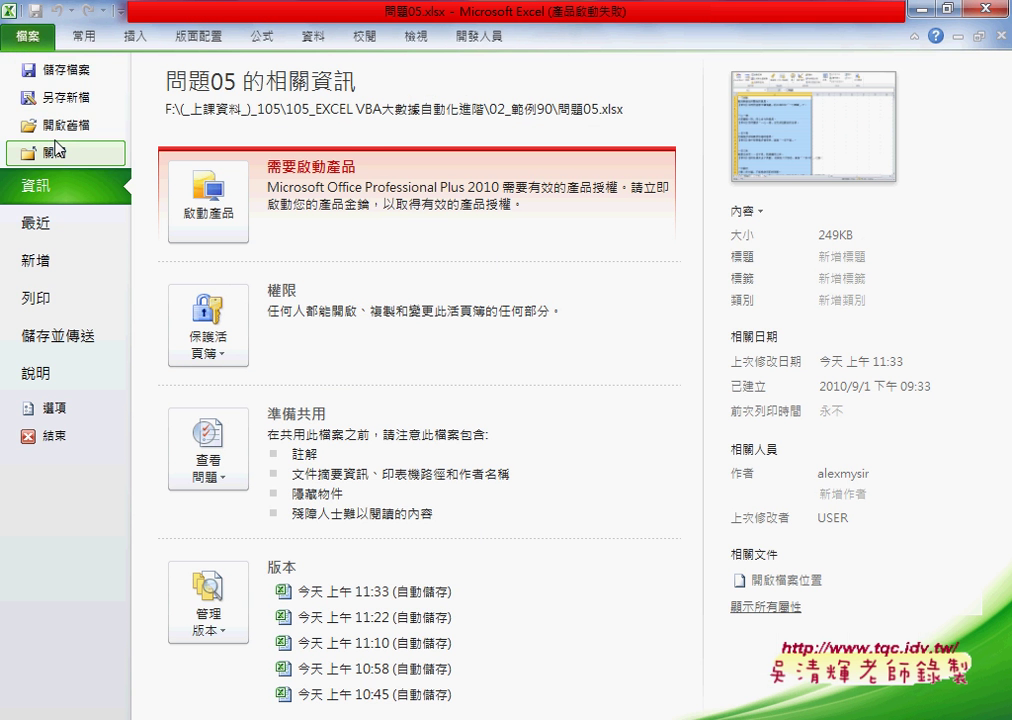
pyautogui.click(58, 263)
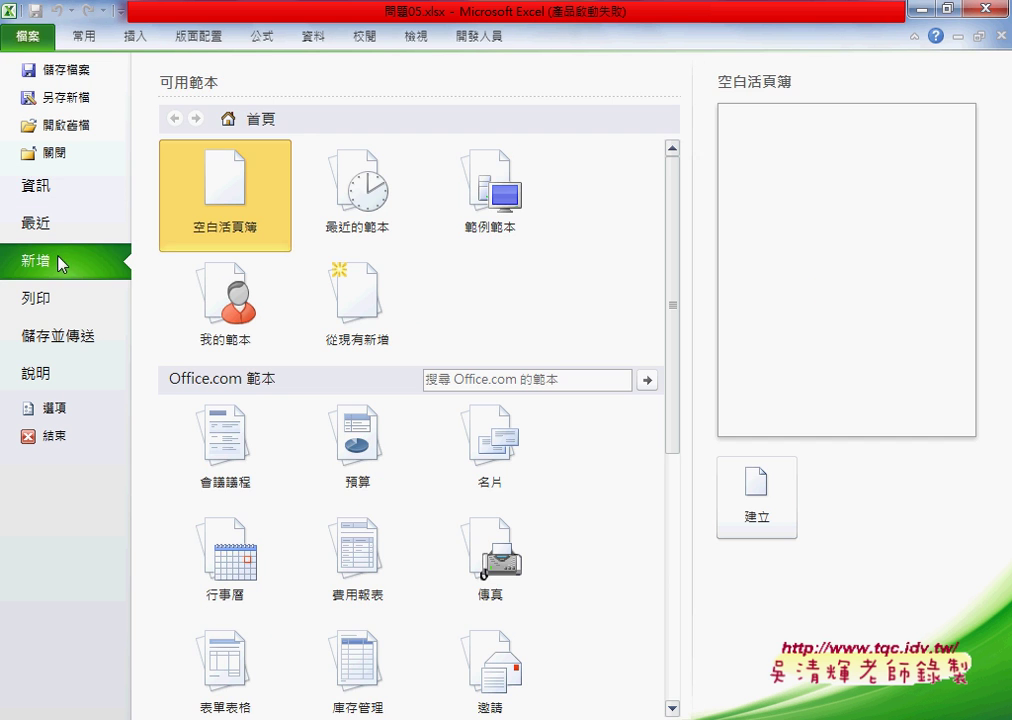
pyautogui.doubleClick(224, 206)
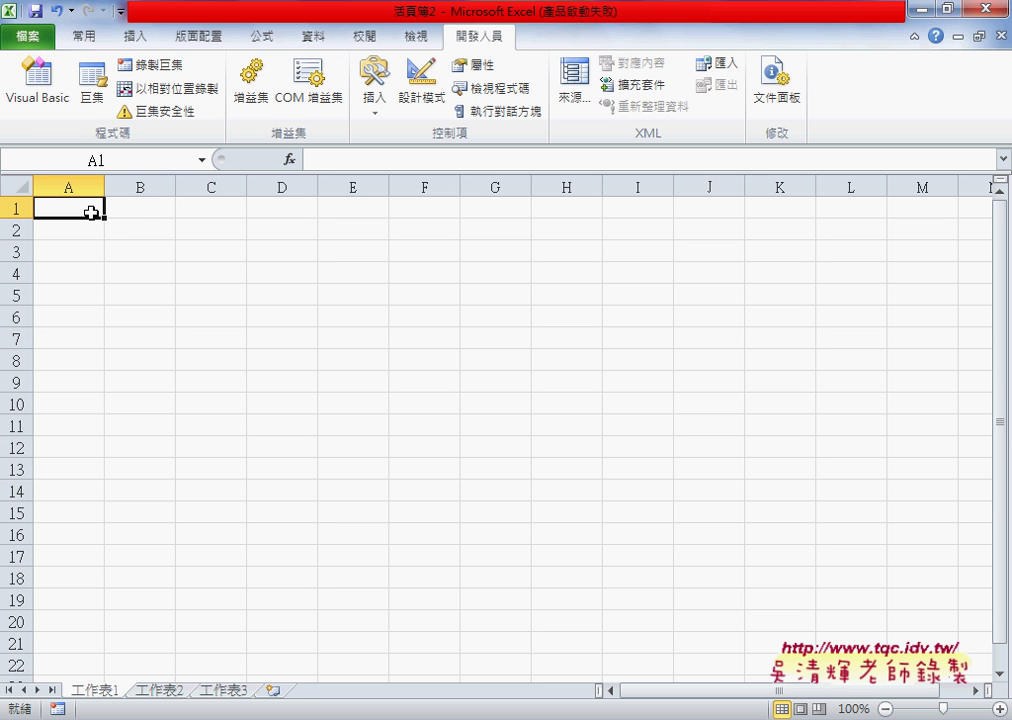
# Enter the headers 名稱, 解釋 and 例句 across cells A1:C1.
pyautogui.write('名')
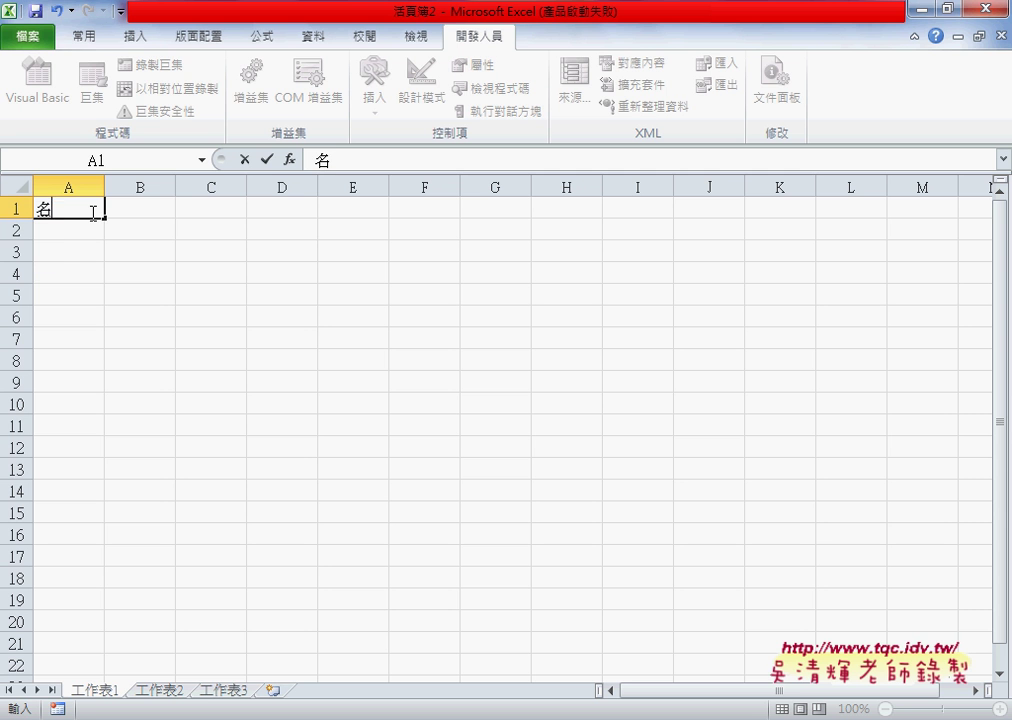
pyautogui.write('稱')
pyautogui.press('Tab')
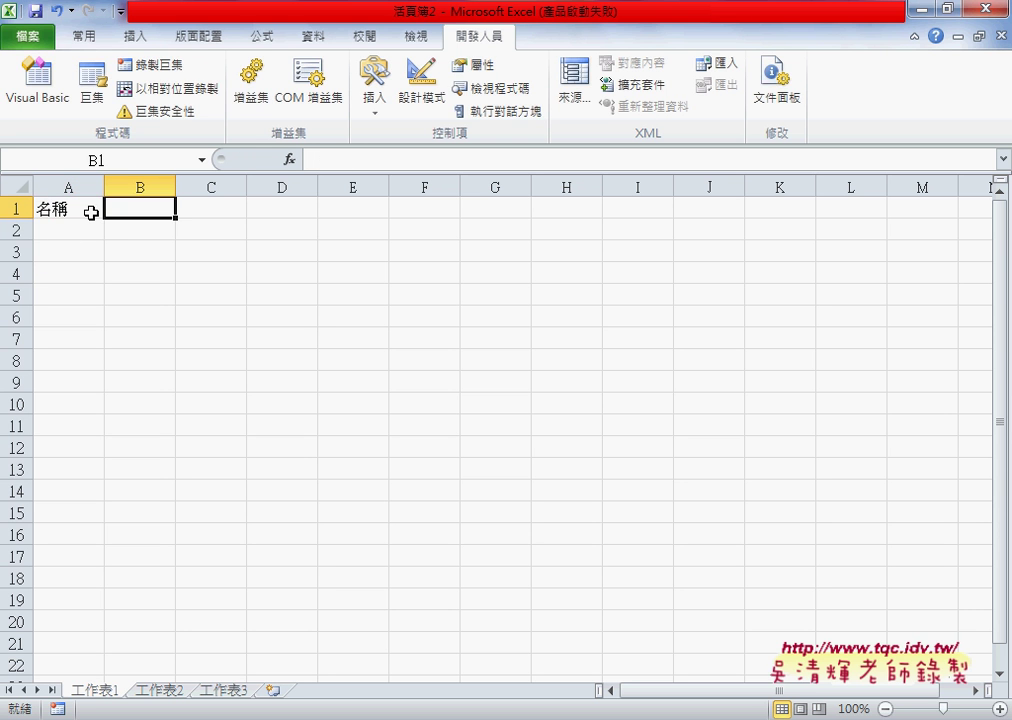
pyautogui.write('解釋')
pyautogui.press('Tab')
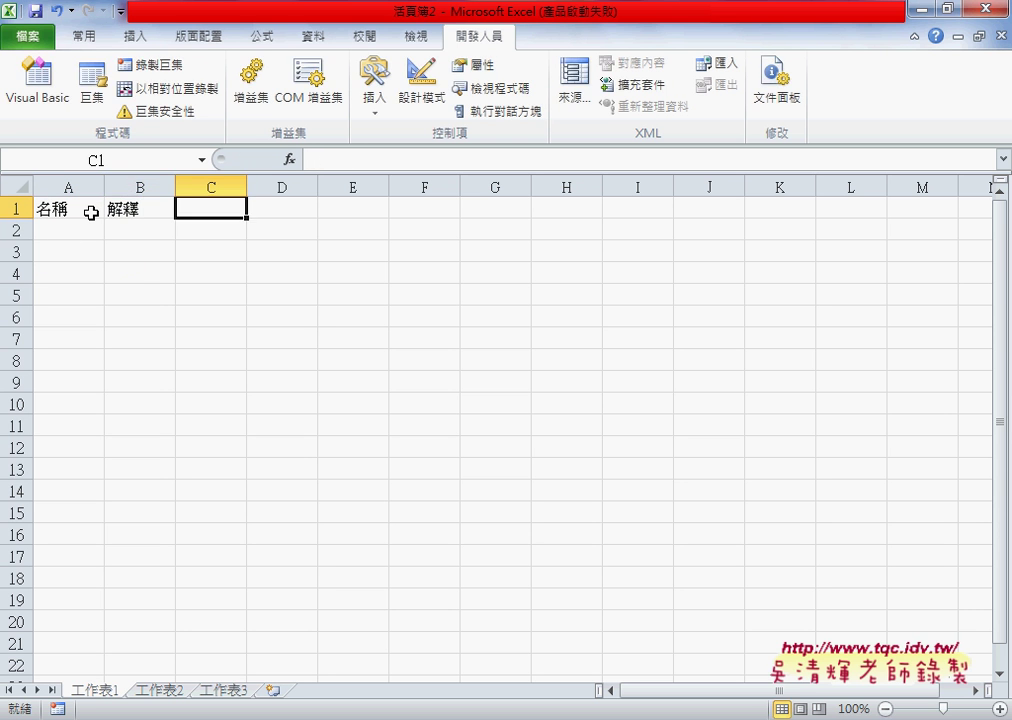
pyautogui.write('力')
pyautogui.write('例句')
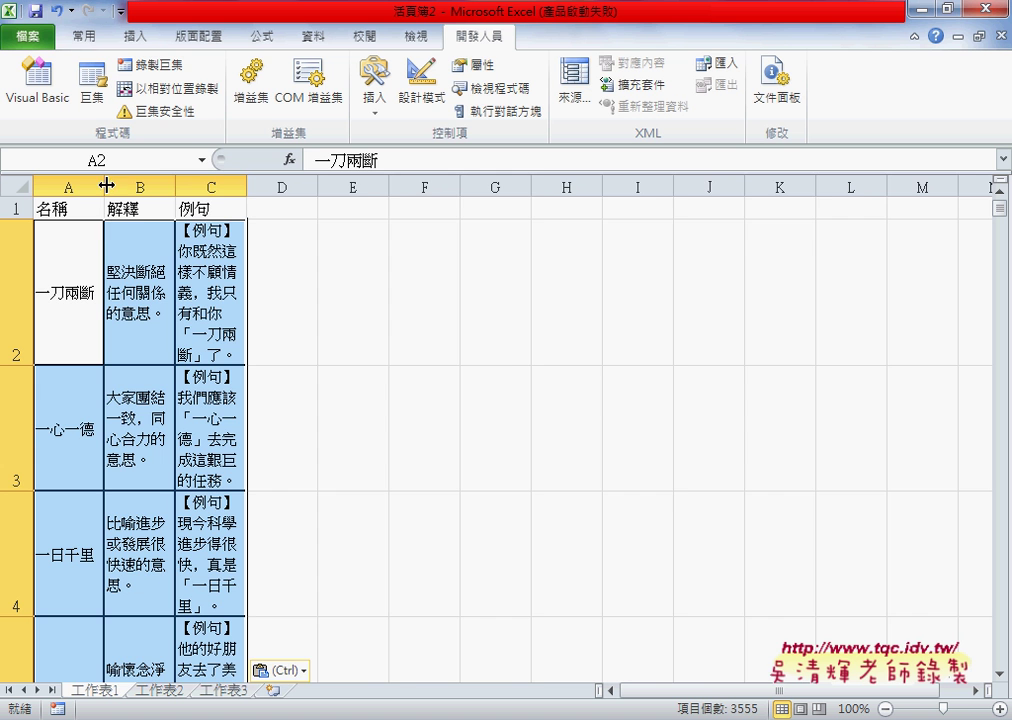
# Widen columns A, B and C to fit the idioms, meanings and example sentences.
pyautogui.moveTo(104, 187); pyautogui.dragTo(116, 187)
pyautogui.moveTo(187, 187); pyautogui.dragTo(315, 187)
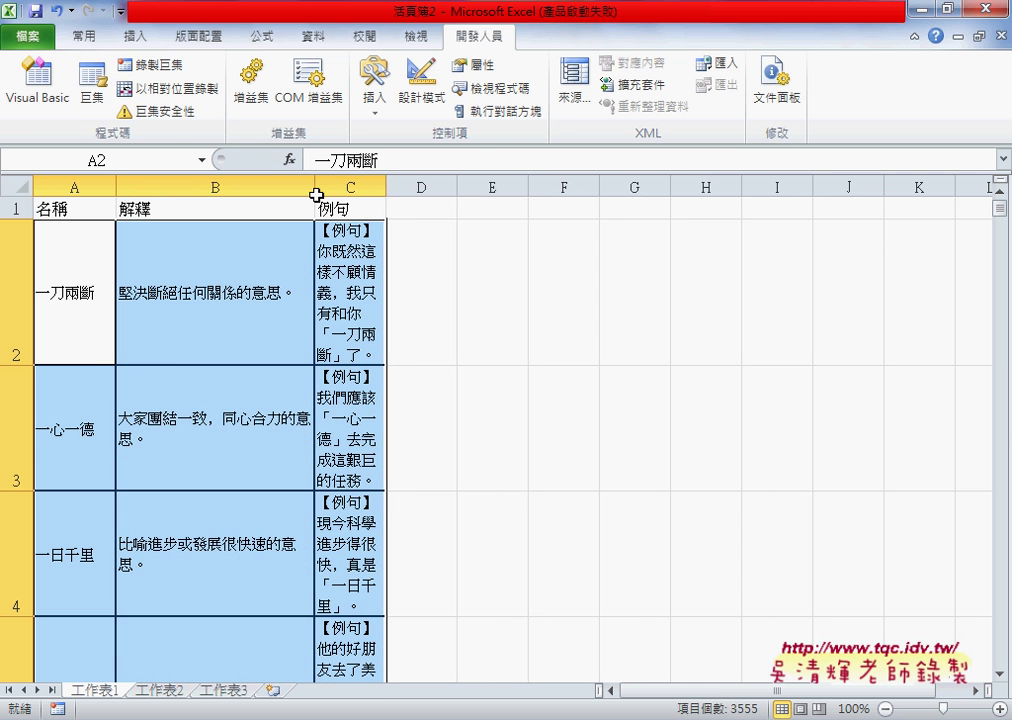
pyautogui.moveTo(387, 187); pyautogui.dragTo(655, 187)
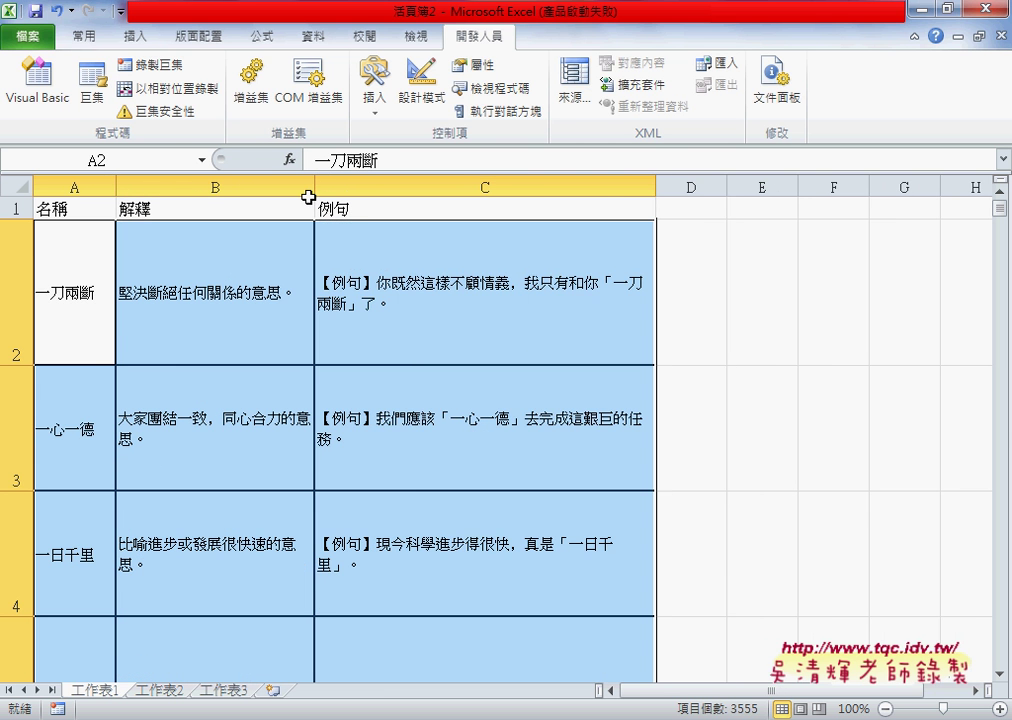
pyautogui.moveTo(116, 187); pyautogui.dragTo(177, 187)
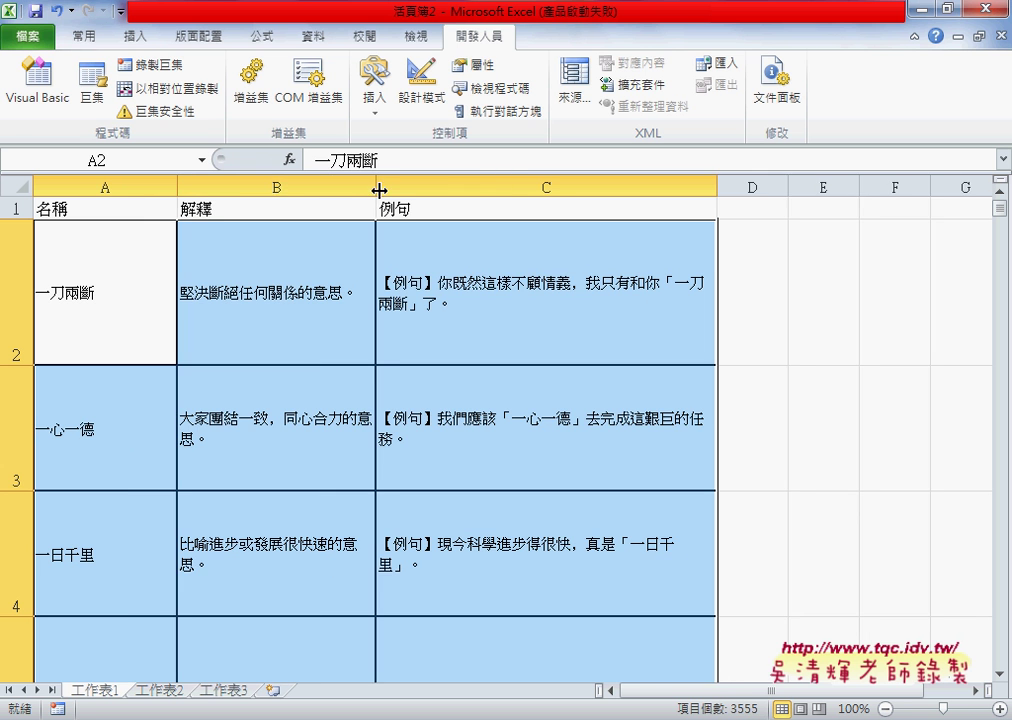
pyautogui.moveTo(376, 187); pyautogui.dragTo(390, 187)
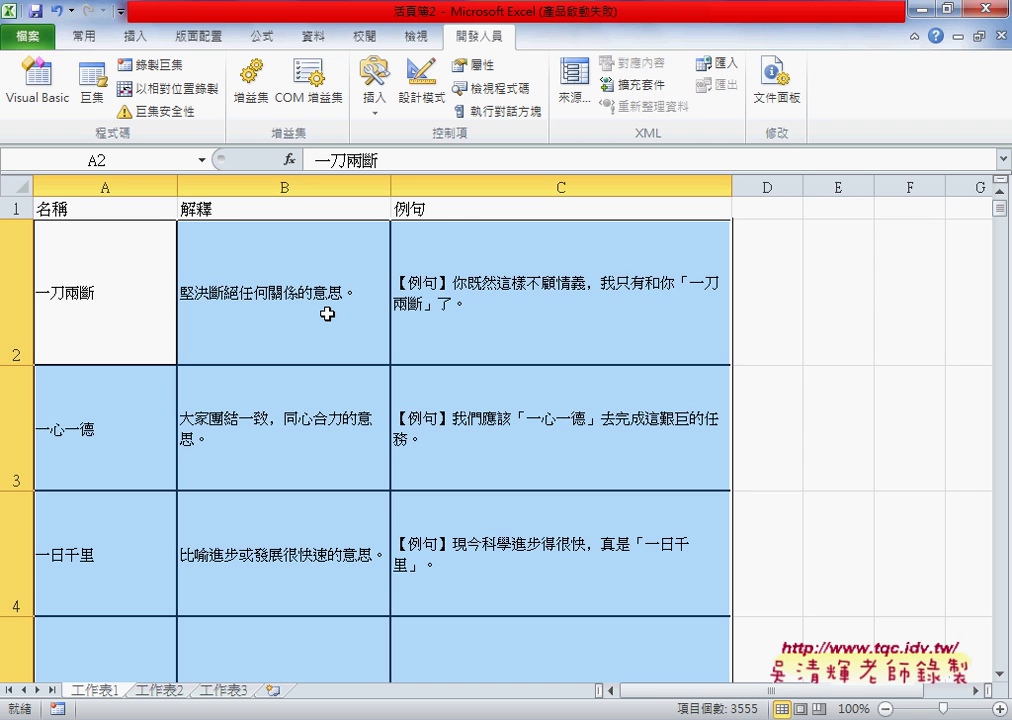
# Return to cell A1 and open the Visual Basic editor from the Developer tools.
pyautogui.click(19, 186)
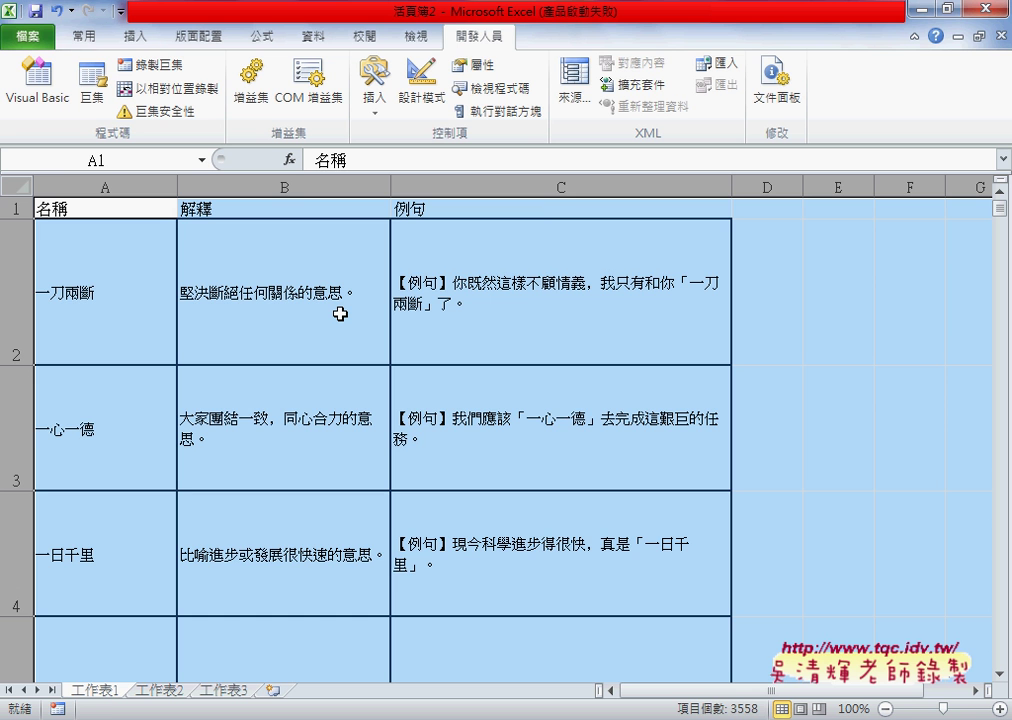
pyautogui.click(158, 294)
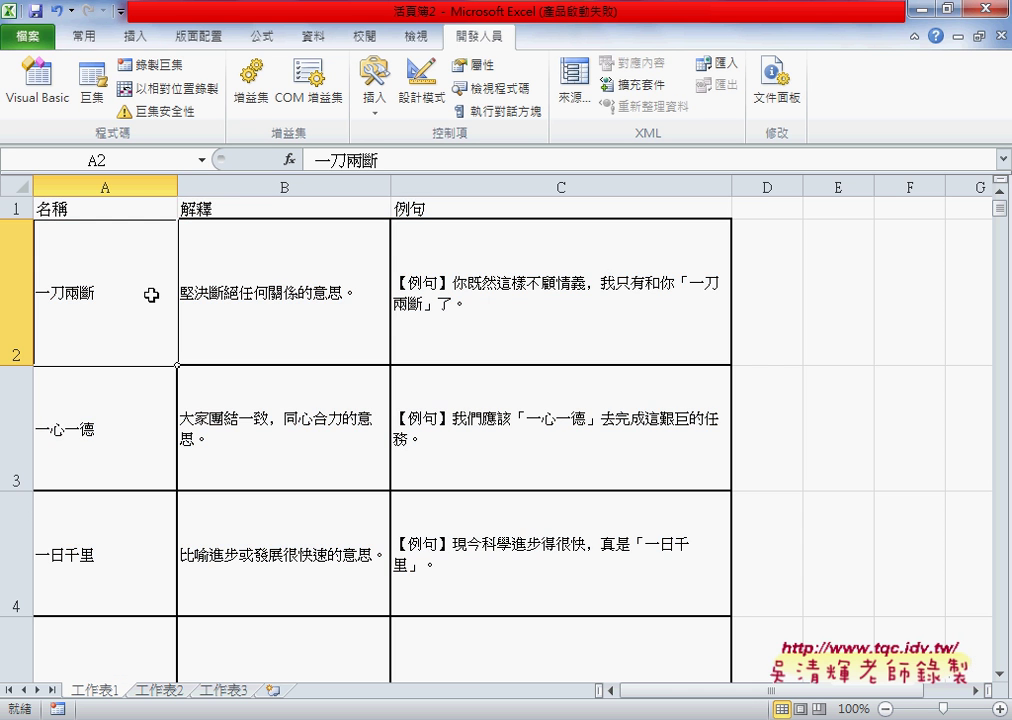
pyautogui.scroll(-3, 85, 290)
pyautogui.scroll(3, 85, 290)
pyautogui.click(115, 205)
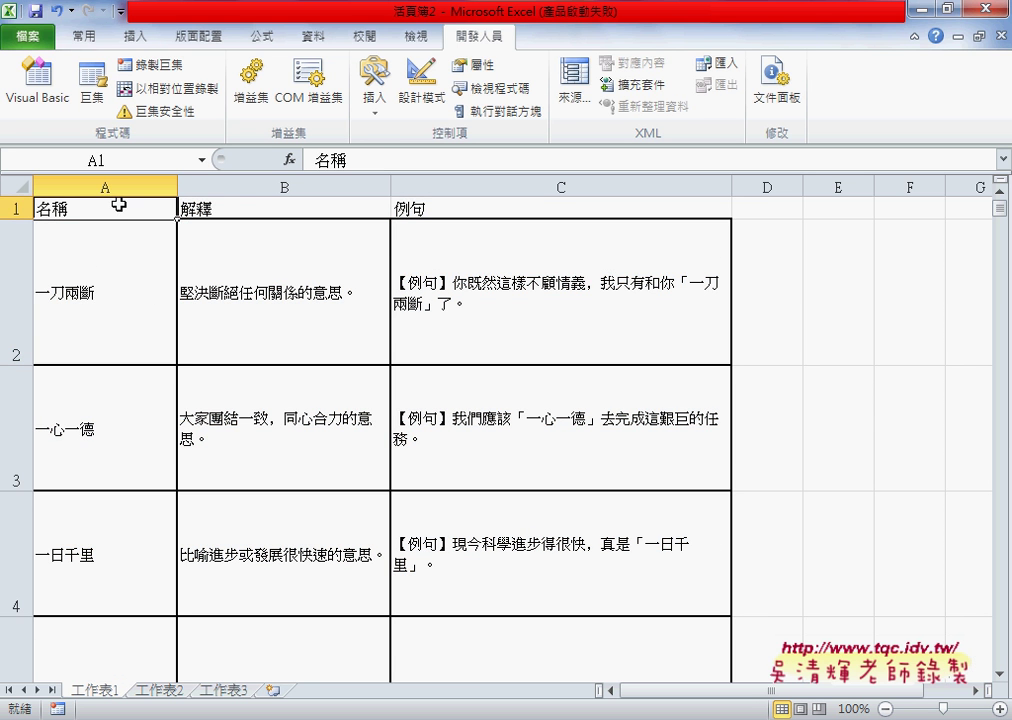
pyautogui.click(311, 37)
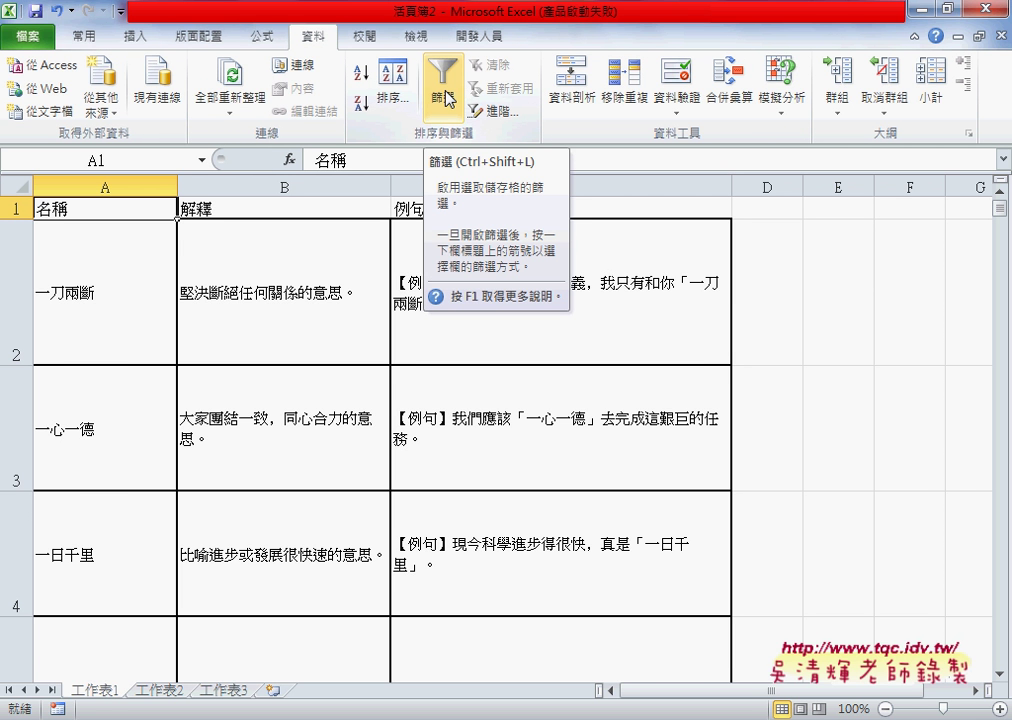
pyautogui.scroll(-3, 447, 98)
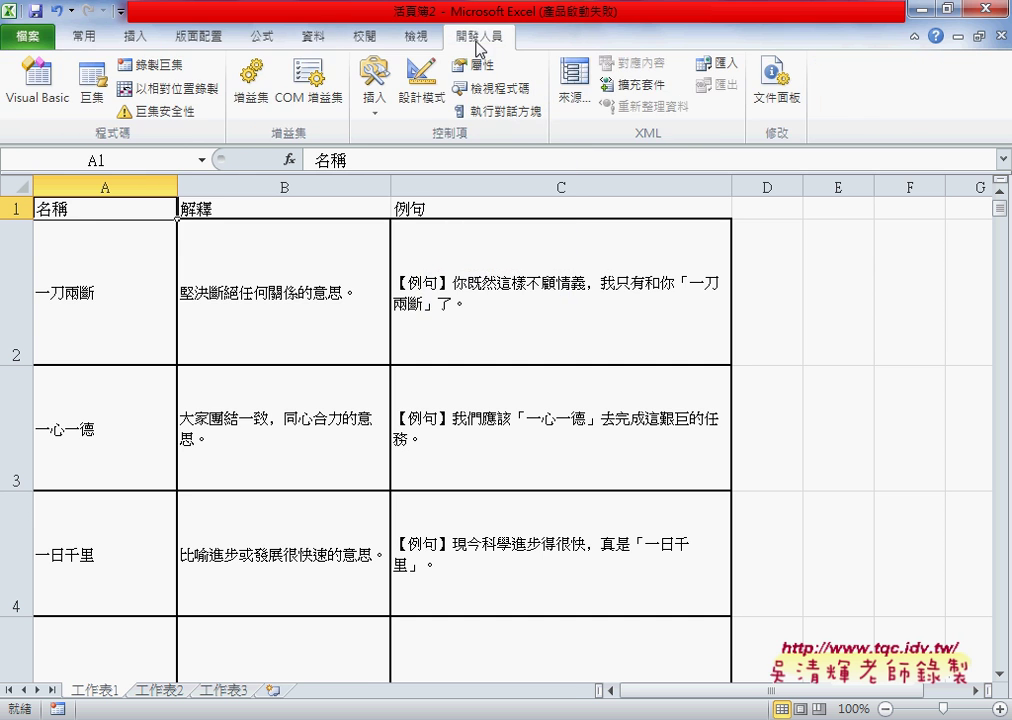
pyautogui.click(44, 97)
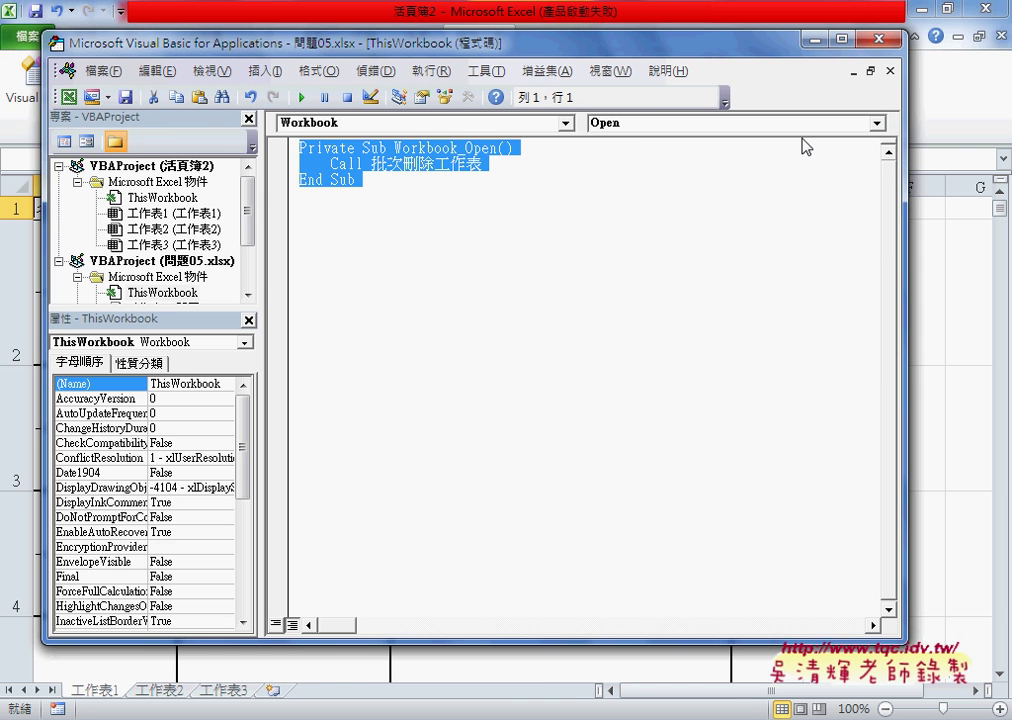
# Close the ThisWorkbook, Module1 and Module2 code windows and insert an empty module into VBAProject (活頁簿2).
pyautogui.click(890, 72)
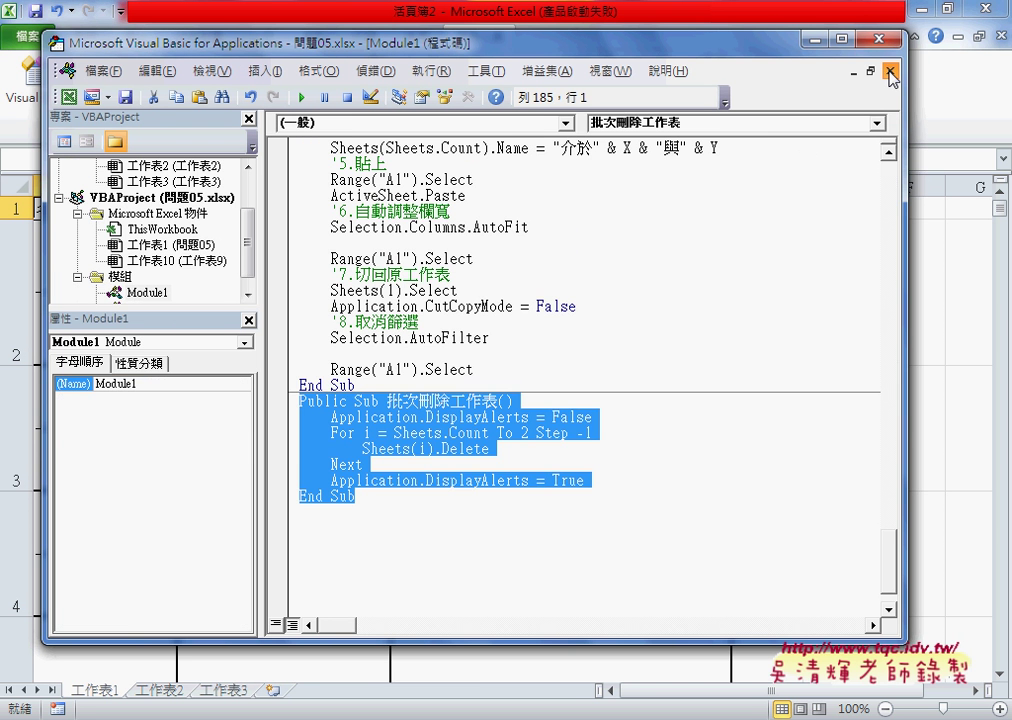
pyautogui.click(890, 72)
pyautogui.click(890, 72)
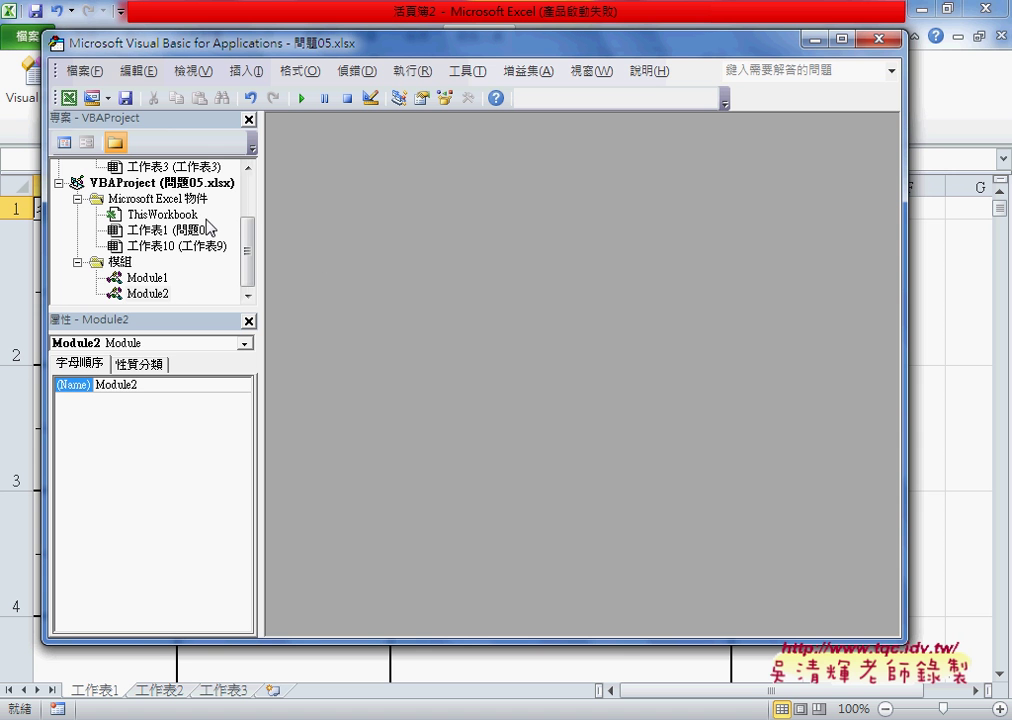
pyautogui.moveTo(247, 253); pyautogui.dragTo(258, 190)
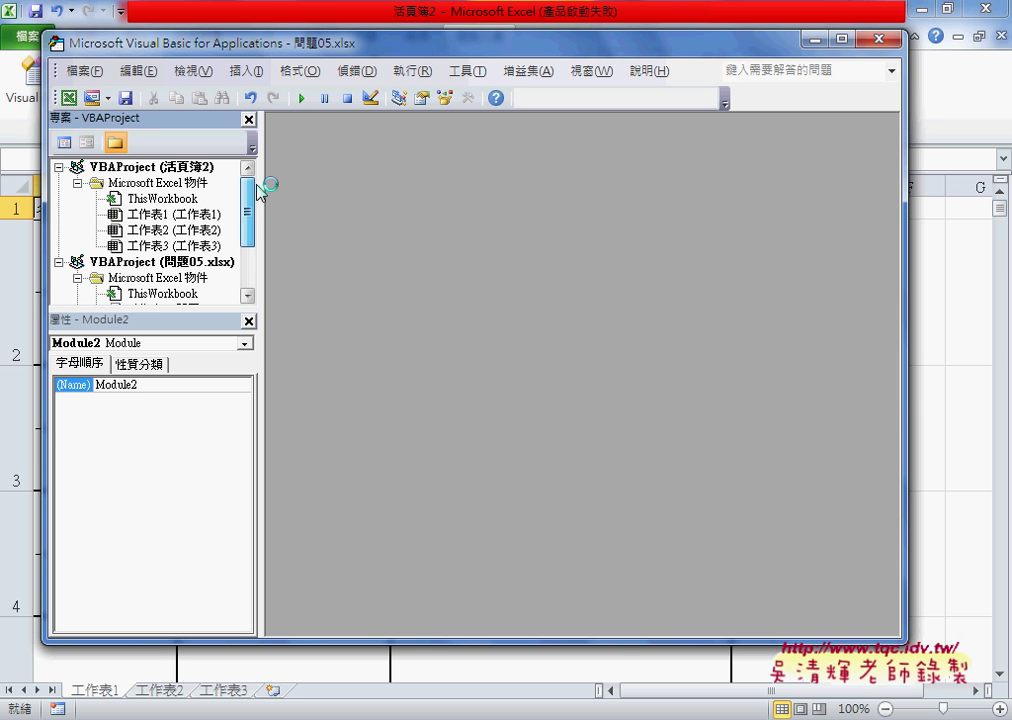
pyautogui.rightClick(157, 170)
pyautogui.click(368, 276)
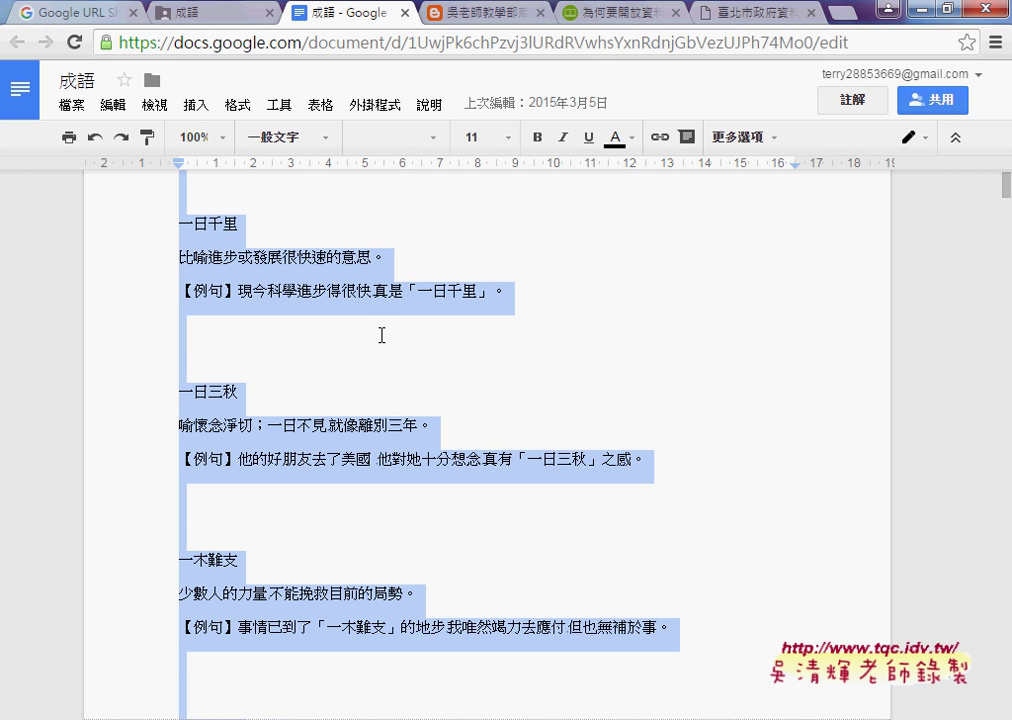
# Go to the 問題05_資料查詢 folder in Google Drive and open the 程式碼 document.
pyautogui.click(203, 14)
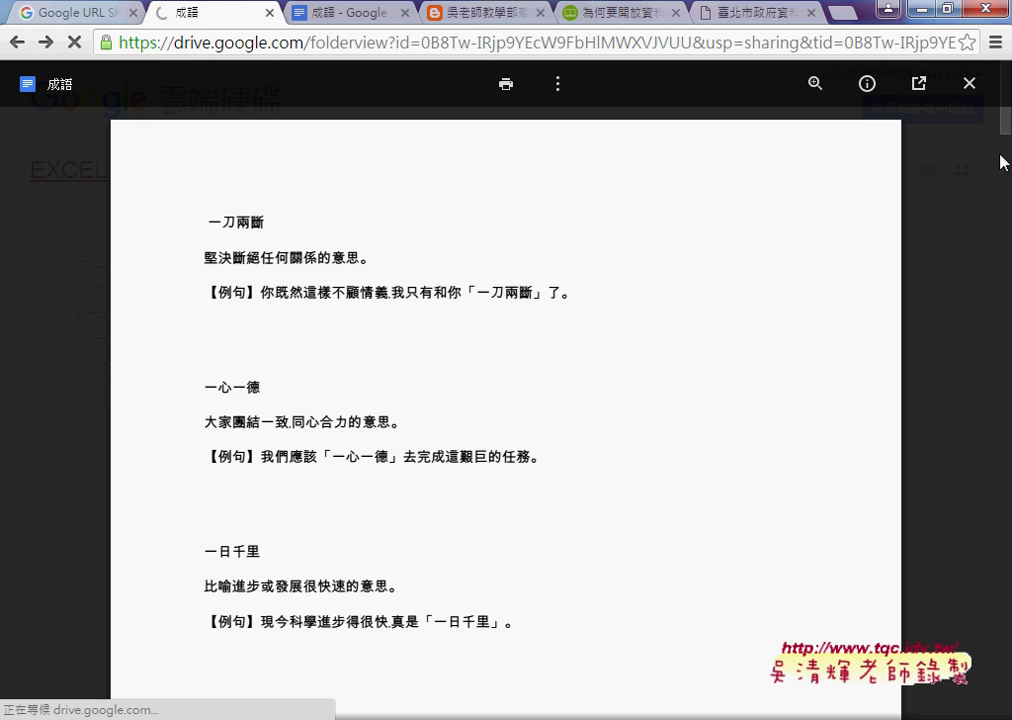
pyautogui.click(969, 84)
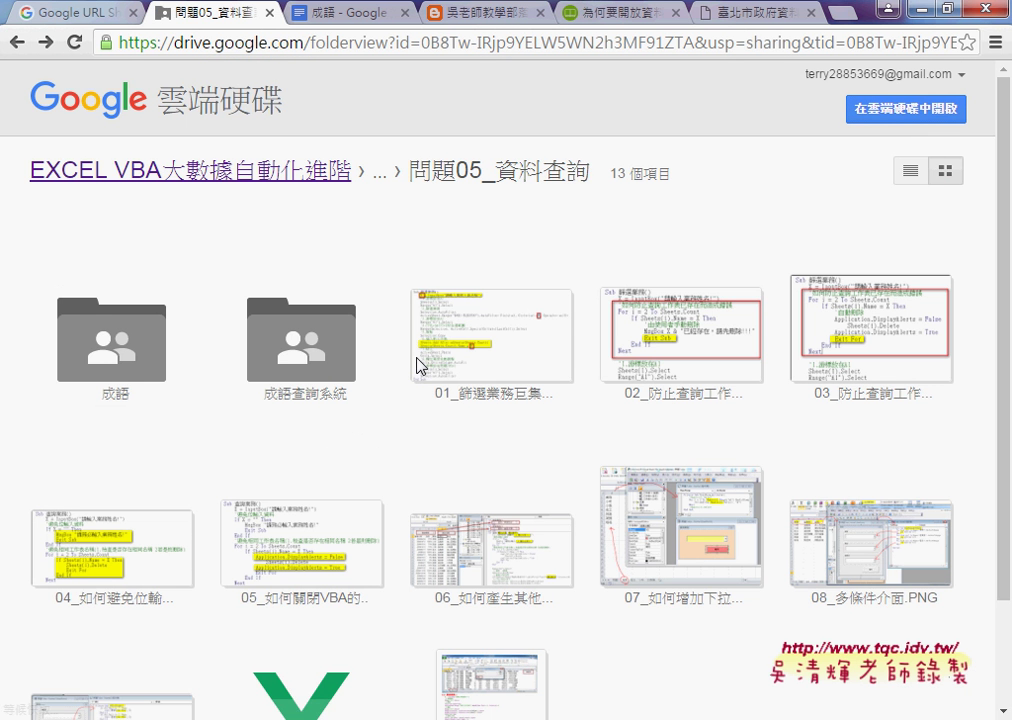
pyautogui.scroll(-2, 689, 436)
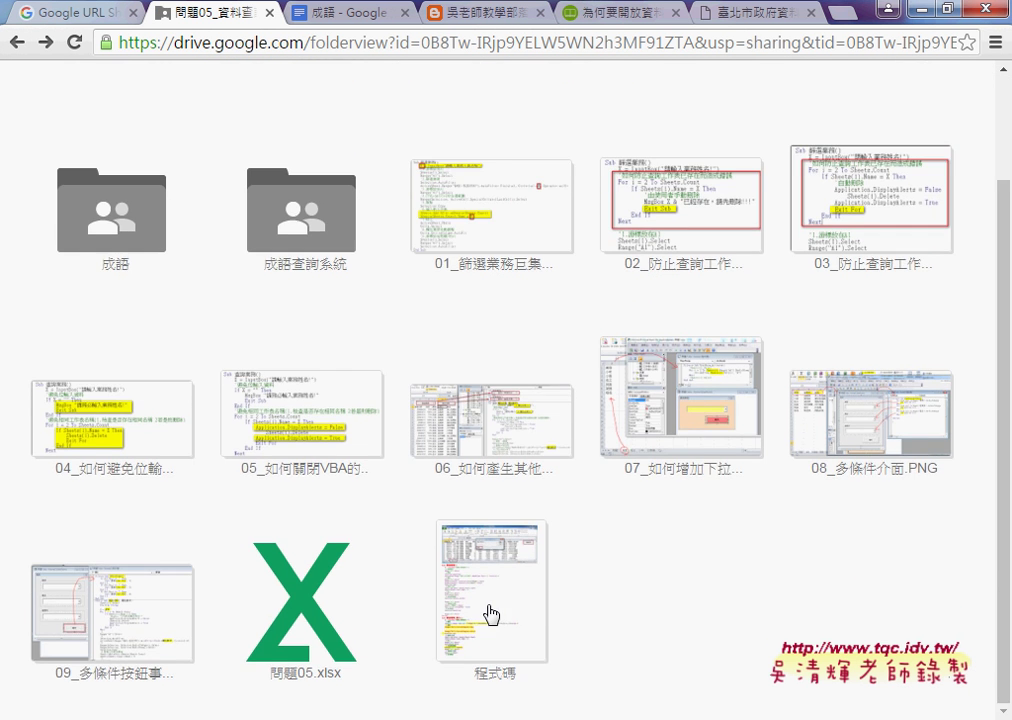
pyautogui.click(490, 614)
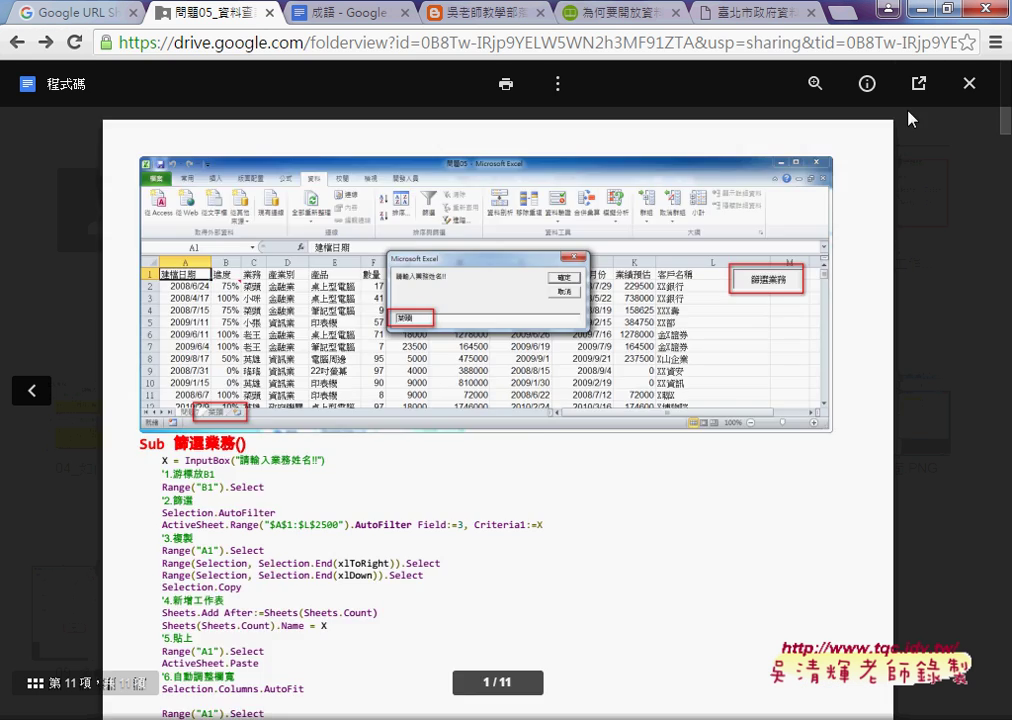
# Select the whole Sub 篩選業務_防呆 code through End Sub in the 程式碼 document.
pyautogui.click(917, 81)
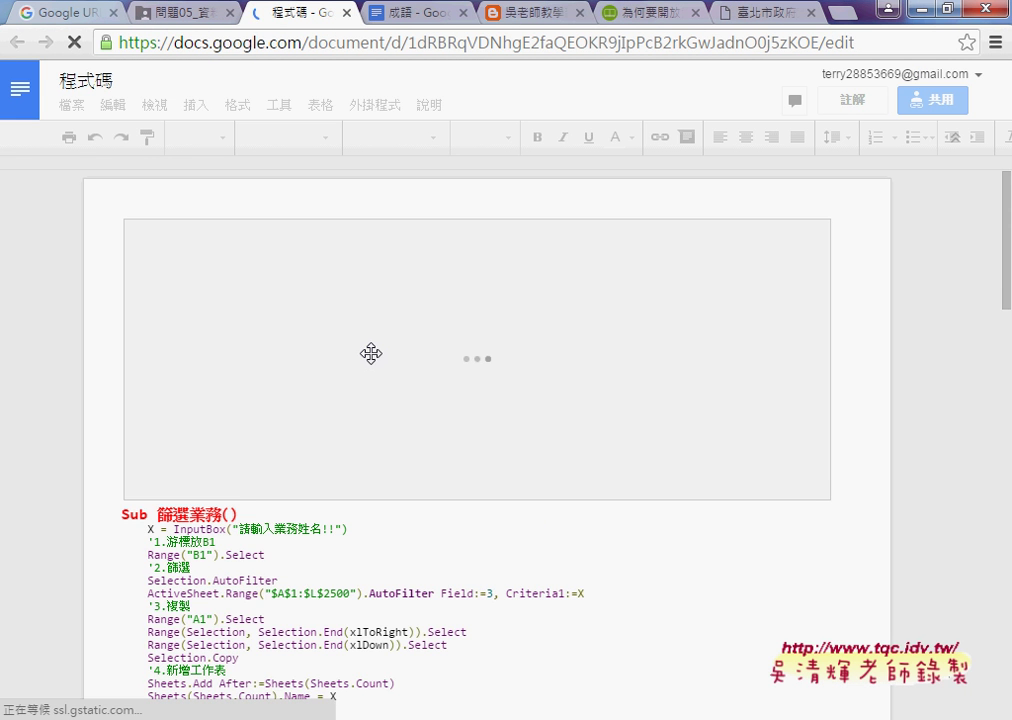
pyautogui.scroll(-3, 243, 513)
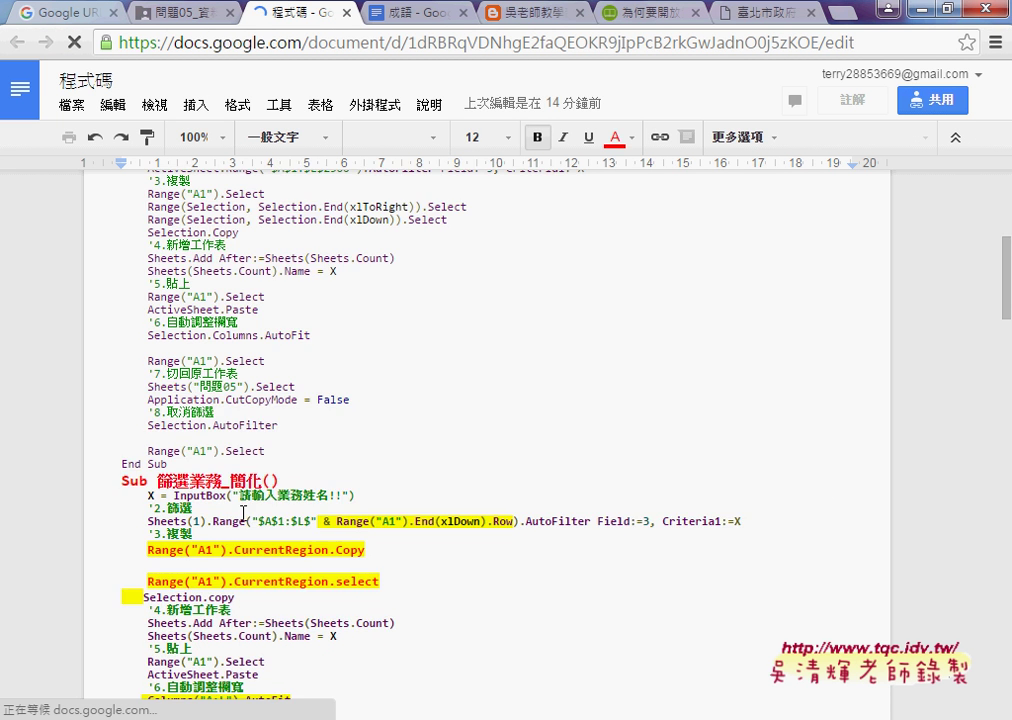
pyautogui.scroll(-2, 243, 513)
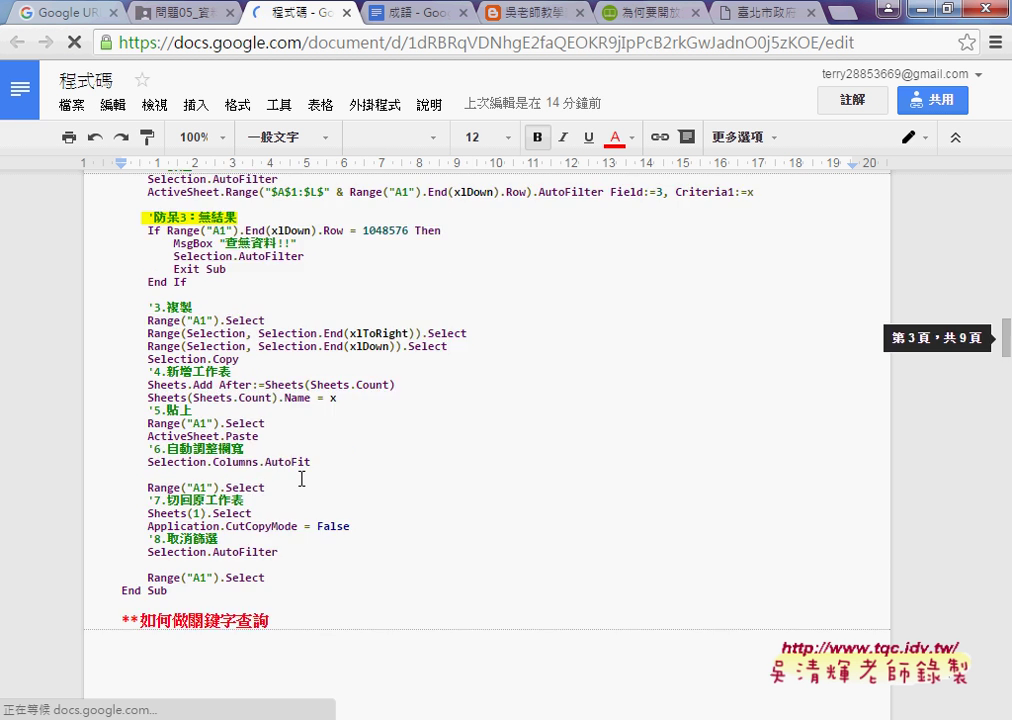
pyautogui.scroll(2, 301, 480)
pyautogui.scroll(2, 276, 458)
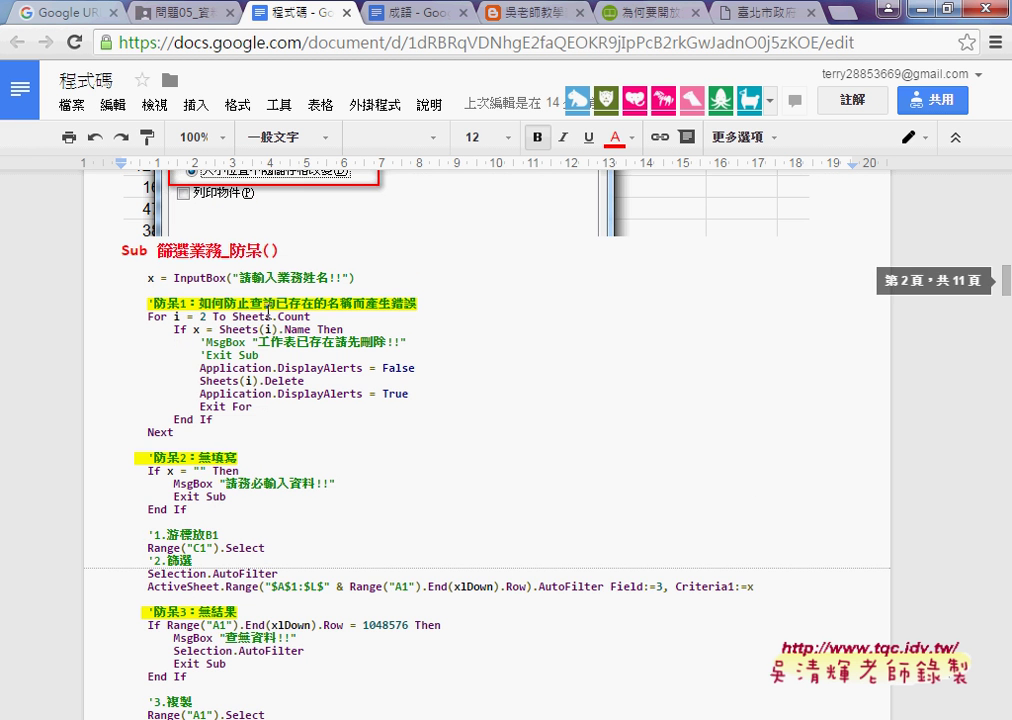
pyautogui.scroll(-4, 256, 390)
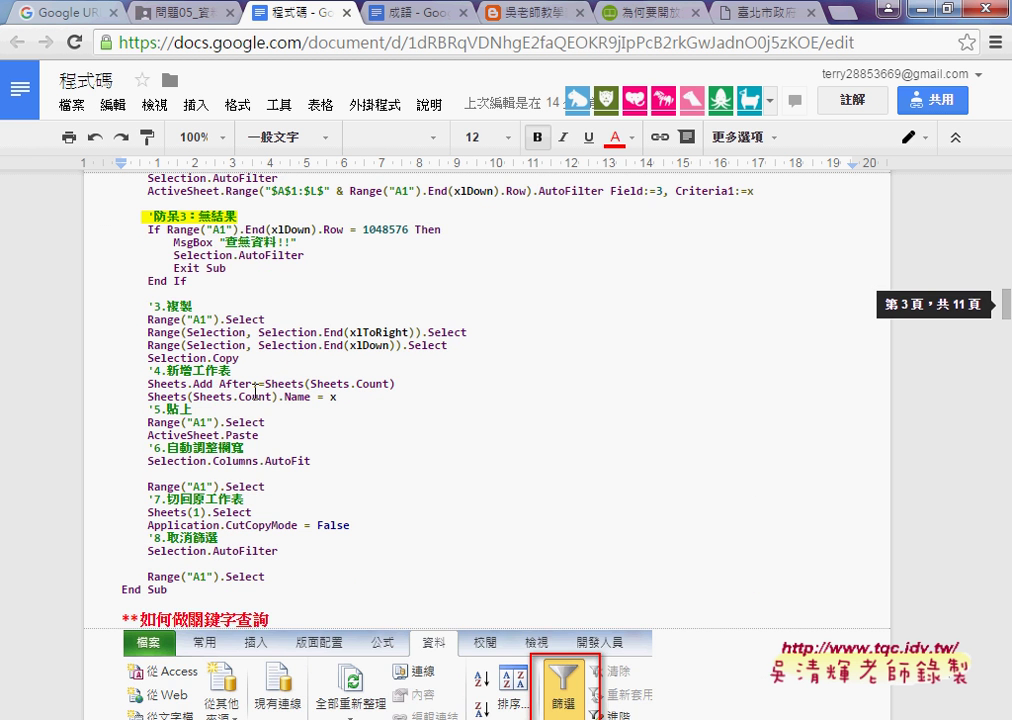
pyautogui.keyDown('shift'); pyautogui.click(195, 590); pyautogui.keyUp('shift')
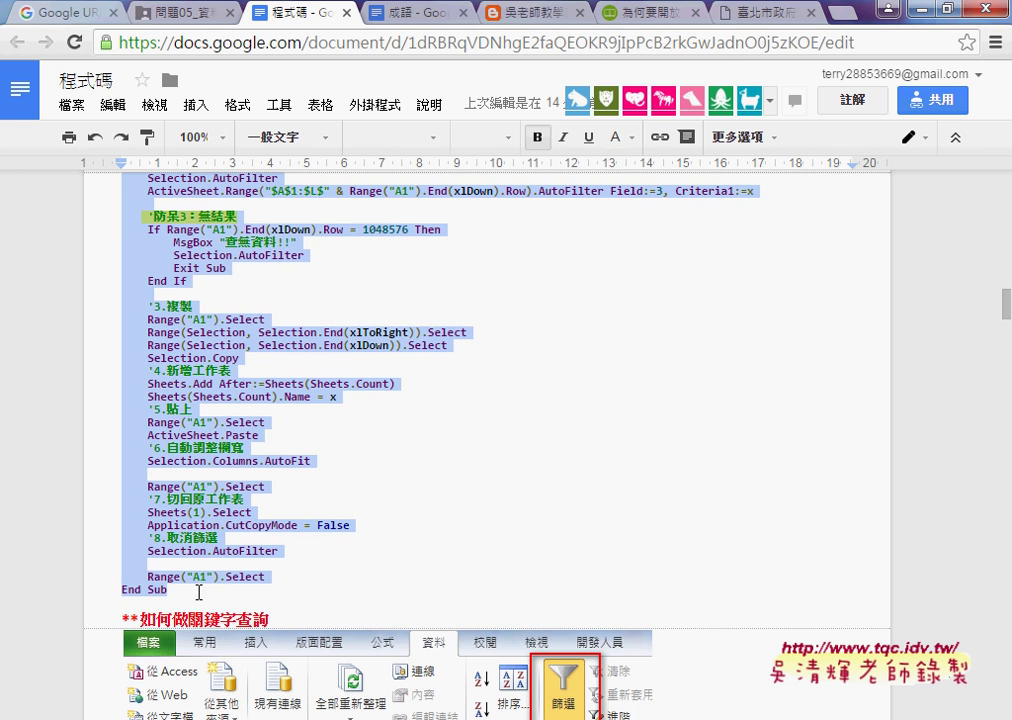
# Paste the copied filter macro into the empty Module1 in the VBA editor.
pyautogui.hotkey('alt', 'Tab')
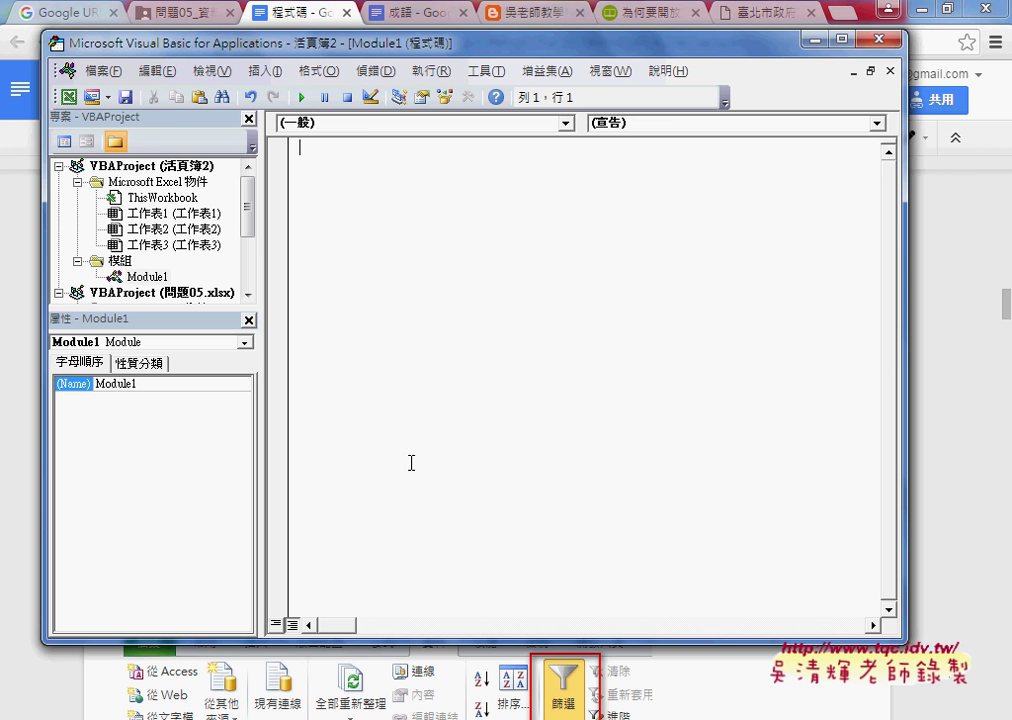
pyautogui.hotkey('ctrl', 'v')
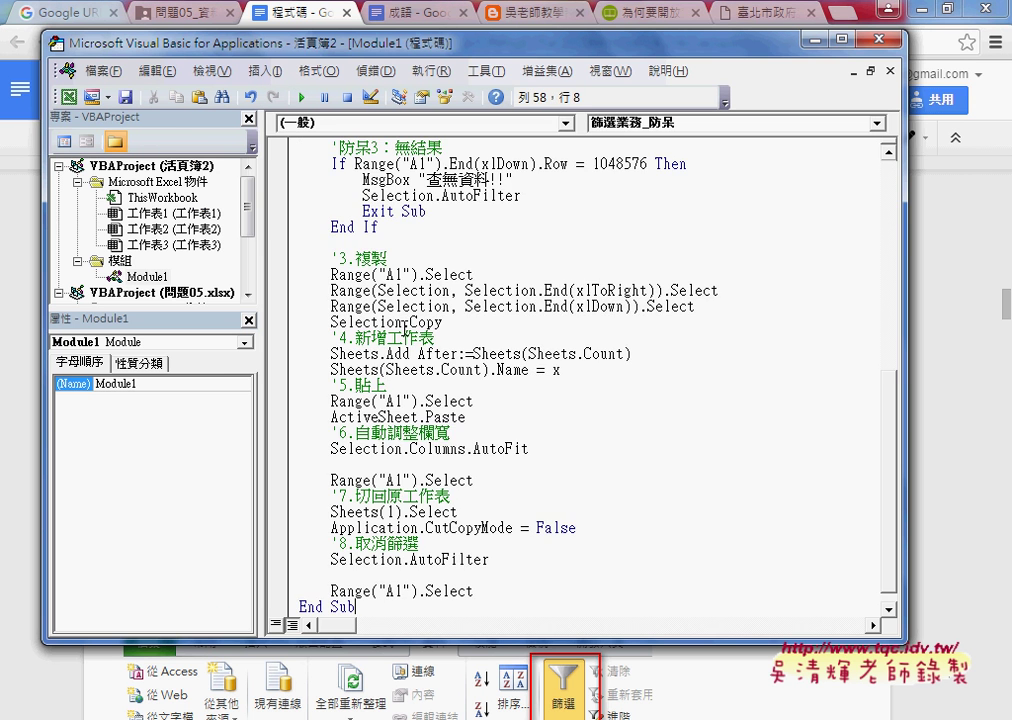
pyautogui.scroll(4, 405, 328)
pyautogui.scroll(5, 400, 330)
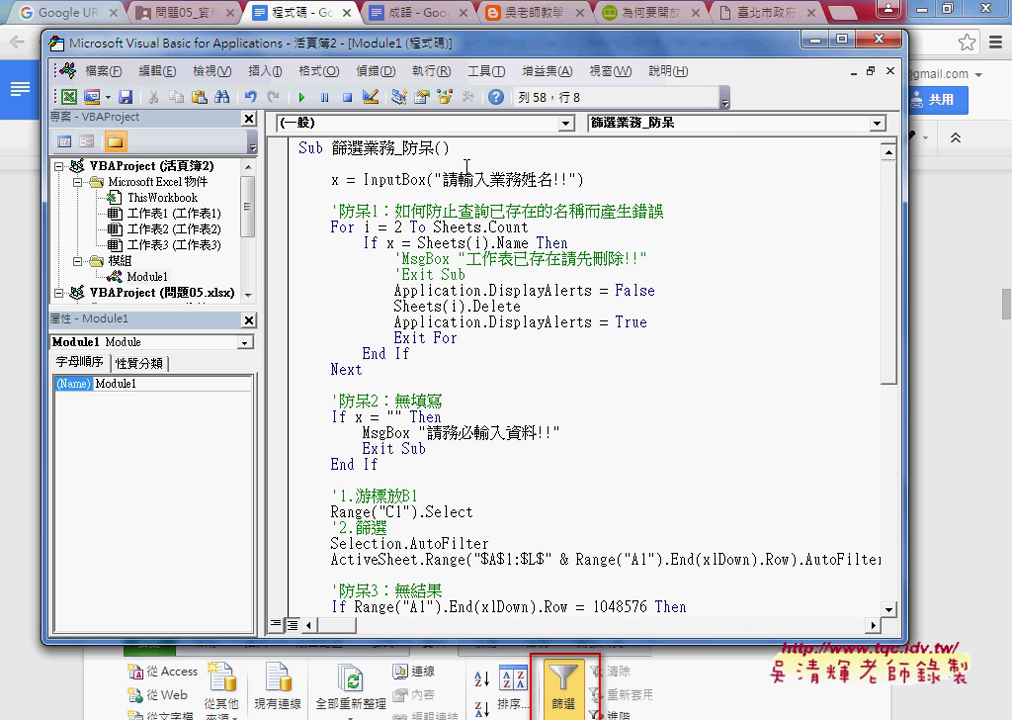
# Reword the InputBox prompt text so it asks for the 成語名稱 instead of 業務姓.
pyautogui.moveTo(490, 179); pyautogui.dragTo(540, 180)
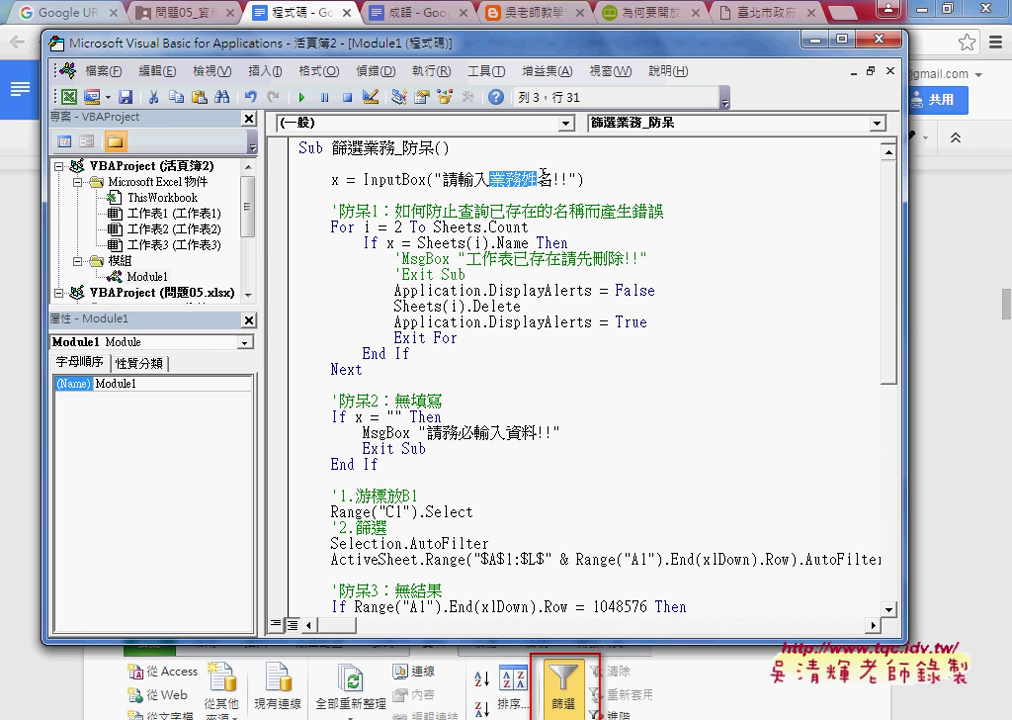
pyautogui.write('感謝')
pyautogui.press('Return')
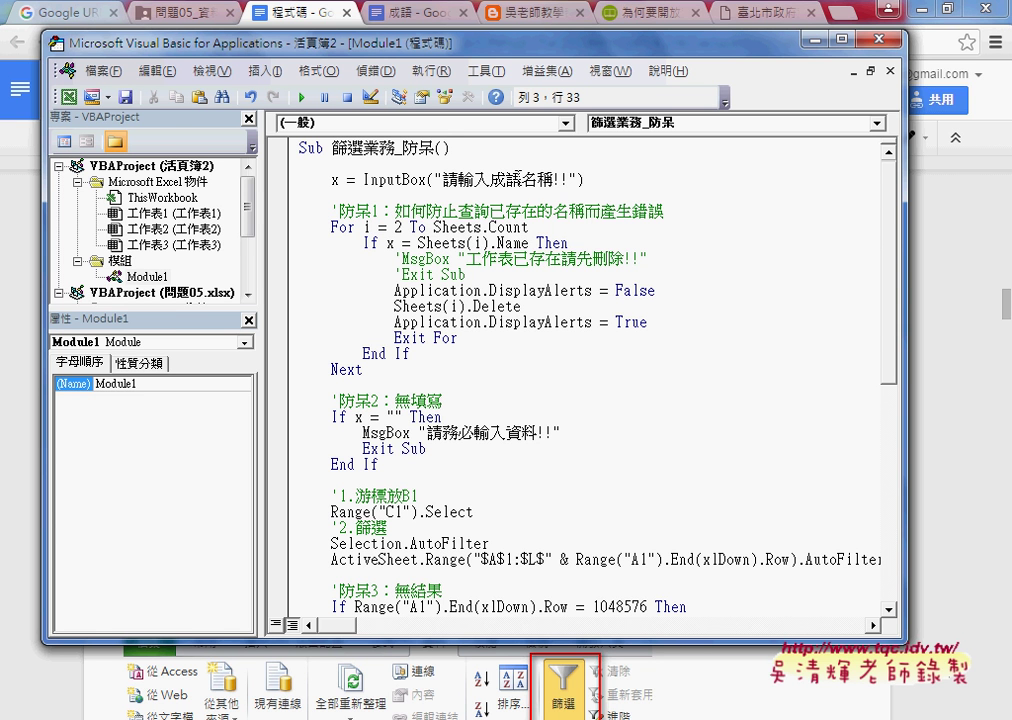
pyautogui.moveTo(521, 180); pyautogui.dragTo(568, 180)
pyautogui.hotkey('shift', 'Left')
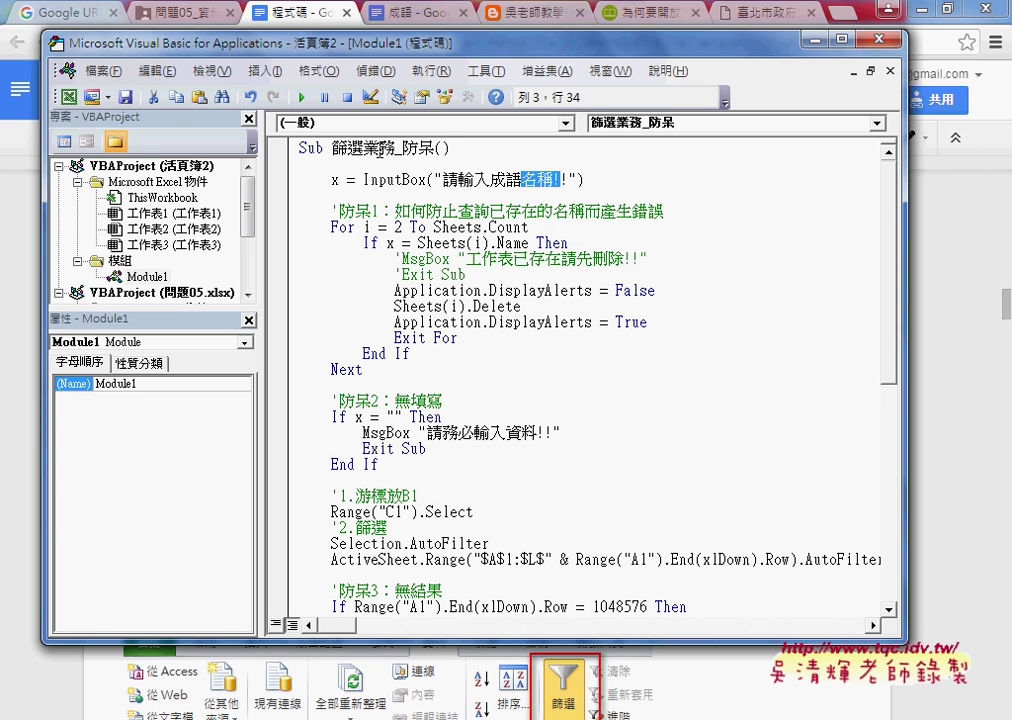
# Change the procedure header to Sub 篩選成語().
pyautogui.moveTo(365, 148); pyautogui.dragTo(432, 150)
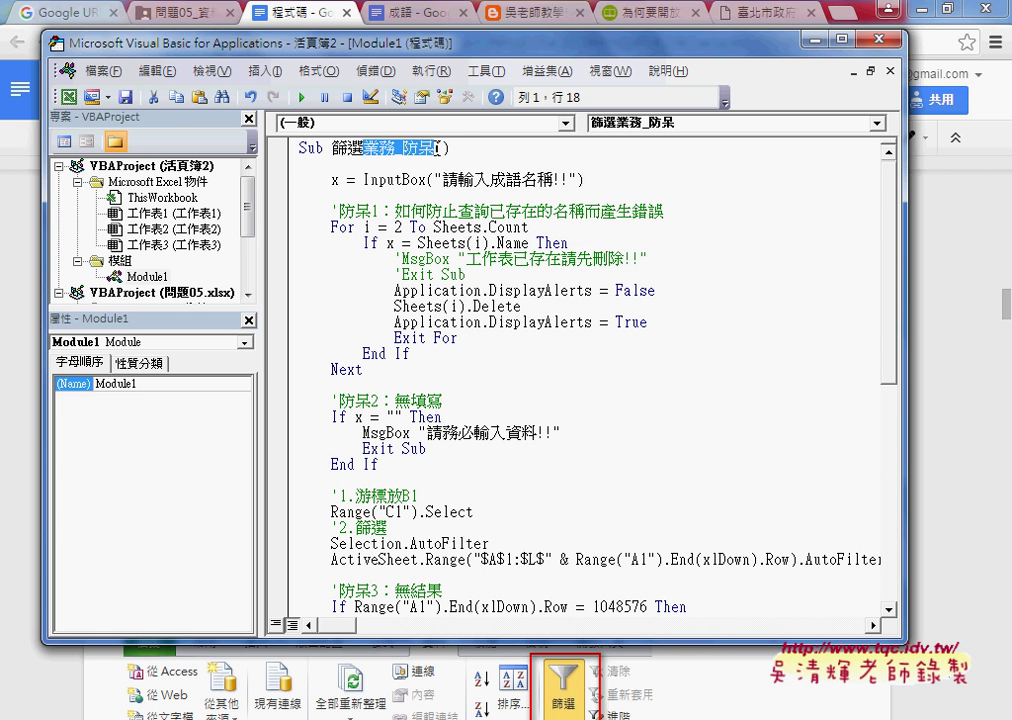
pyautogui.write('成語')
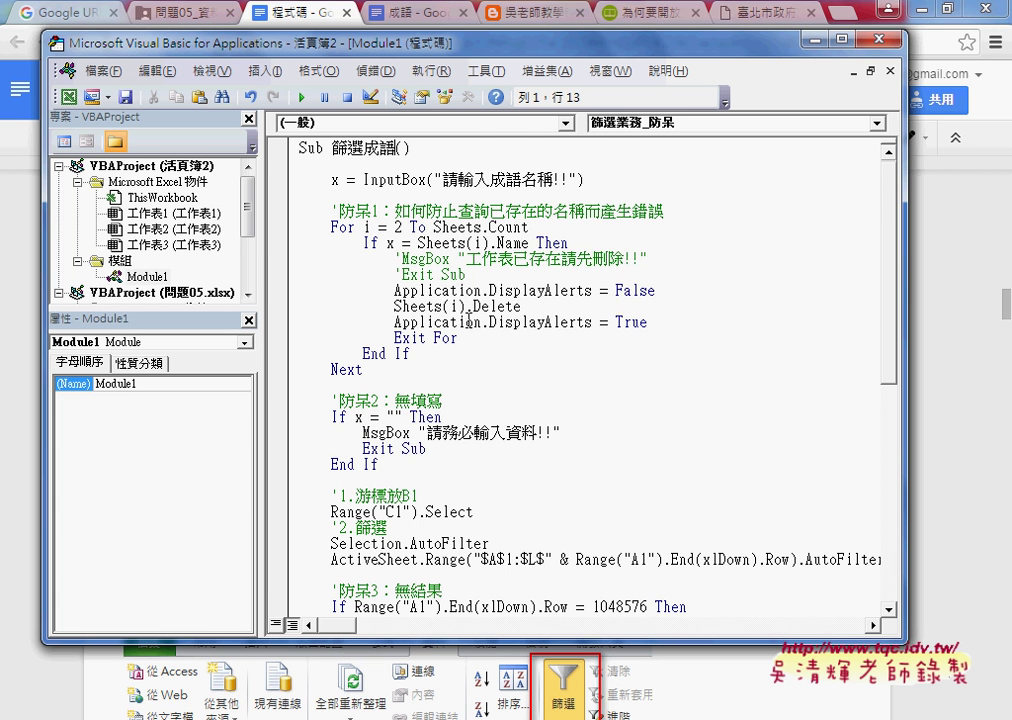
pyautogui.scroll(-2, 470, 330)
pyautogui.scroll(-1, 478, 300)
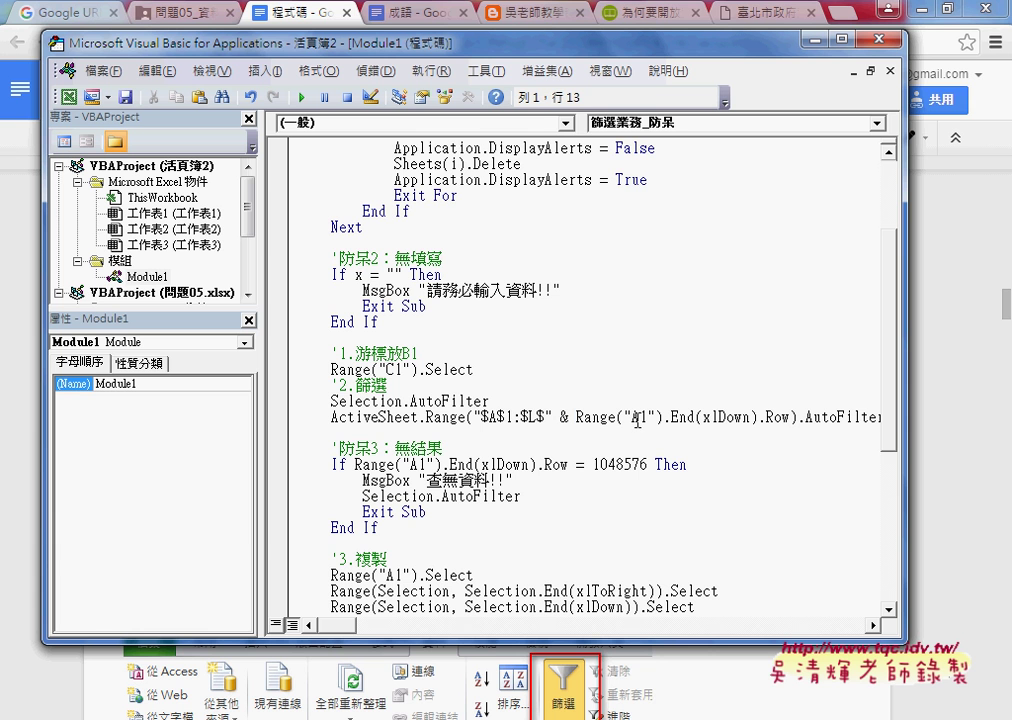
# Maximize the VBA editor and set the AutoFilter line to Field:=1.
pyautogui.doubleClick(595, 417)
pyautogui.click(868, 39)
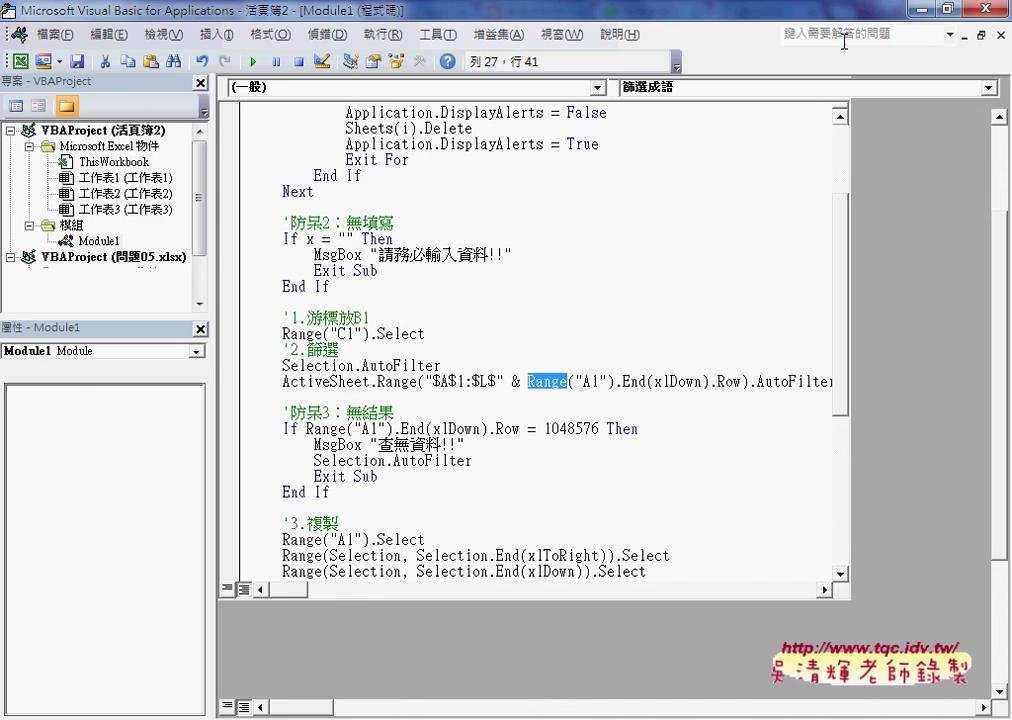
pyautogui.doubleClick(903, 381)
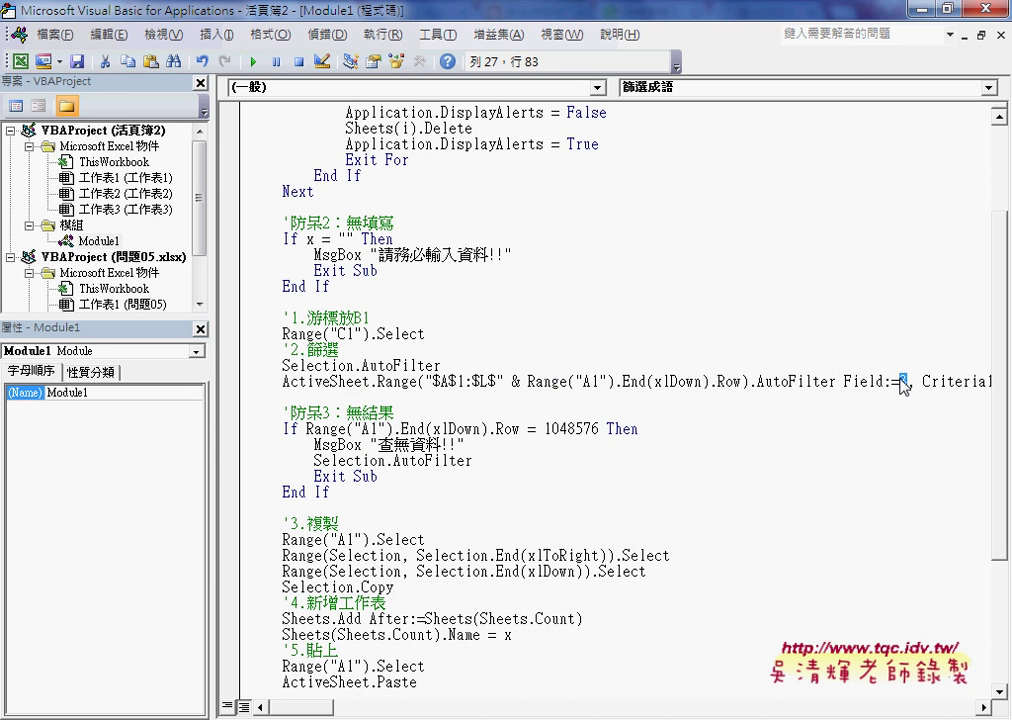
pyautogui.click(906, 381)
pyautogui.moveTo(300, 706); pyautogui.dragTo(350, 710)
# Rewrite the AutoFilter criterion as "=*" & x & "*" to match idioms containing the keyword.
pyautogui.doubleClick(650, 381)
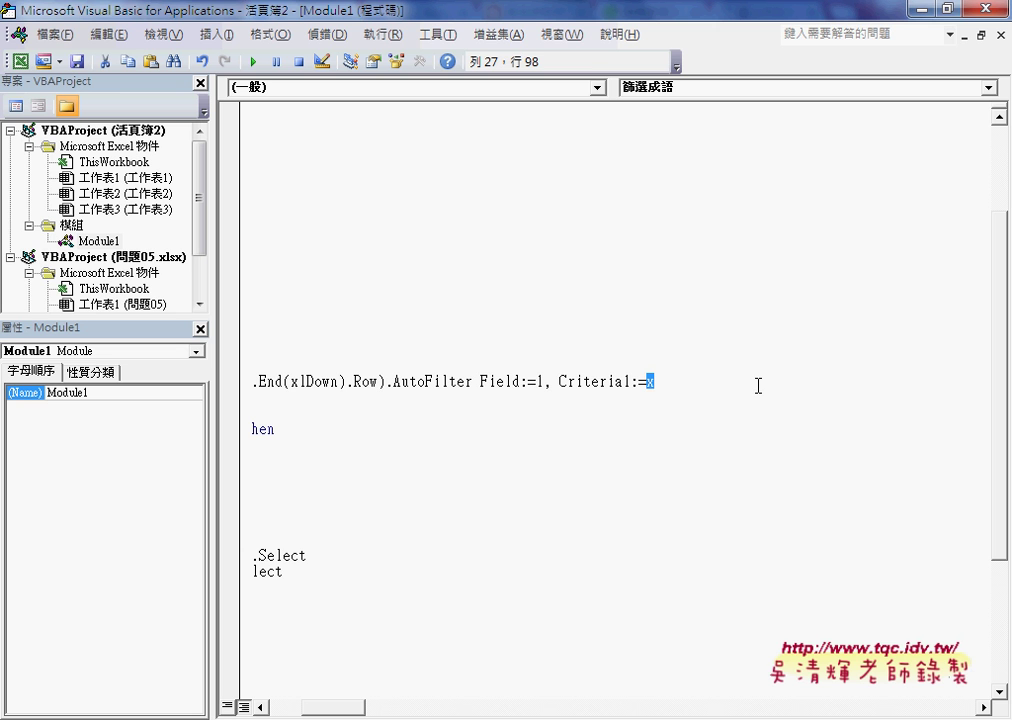
pyautogui.click(646, 381)
pyautogui.write('*x')
pyautogui.write('*')
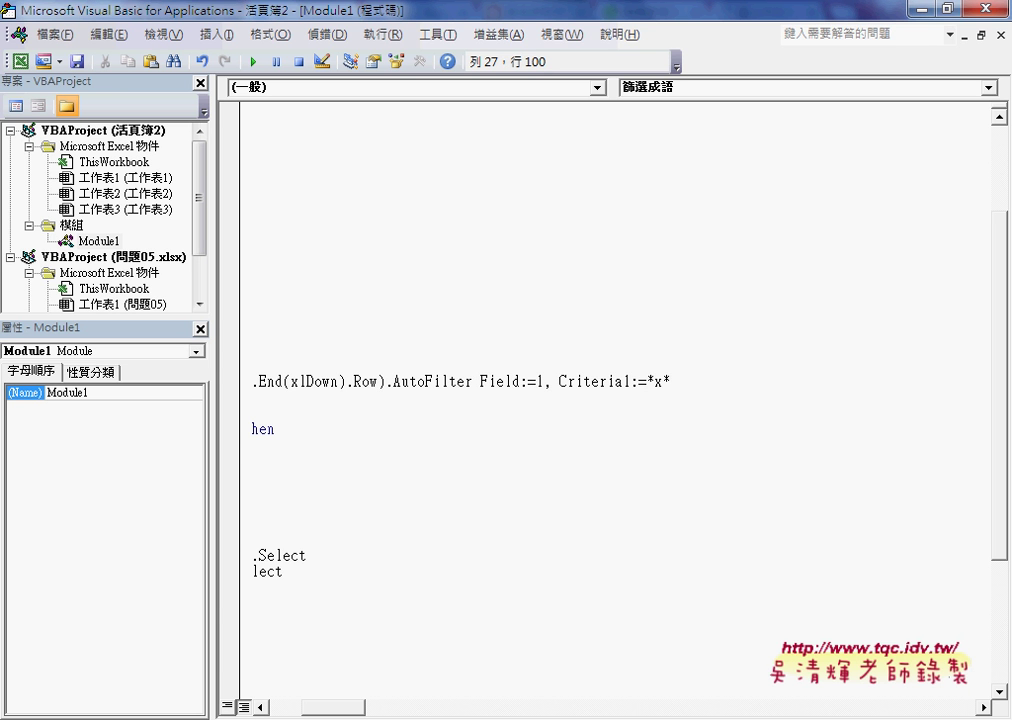
pyautogui.click(646, 381)
pyautogui.moveTo(664, 381); pyautogui.dragTo(648, 381)
pyautogui.write('=')
pyautogui.write('"=')
pyautogui.click(667, 381)
pyautogui.write('"')
pyautogui.write(' & x')
pyautogui.write(' &')
pyautogui.write(' "')
pyautogui.press('Right')
pyautogui.write('"')
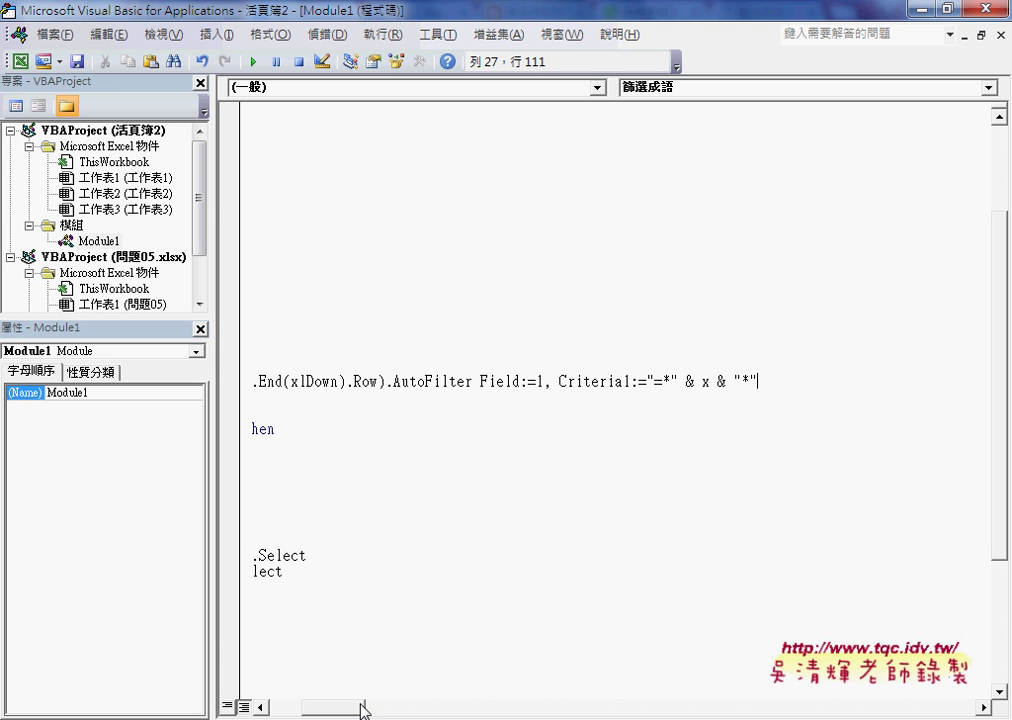
pyautogui.moveTo(364, 708); pyautogui.dragTo(300, 712)
pyautogui.scroll(-3, 400, 535)
pyautogui.doubleClick(507, 492)
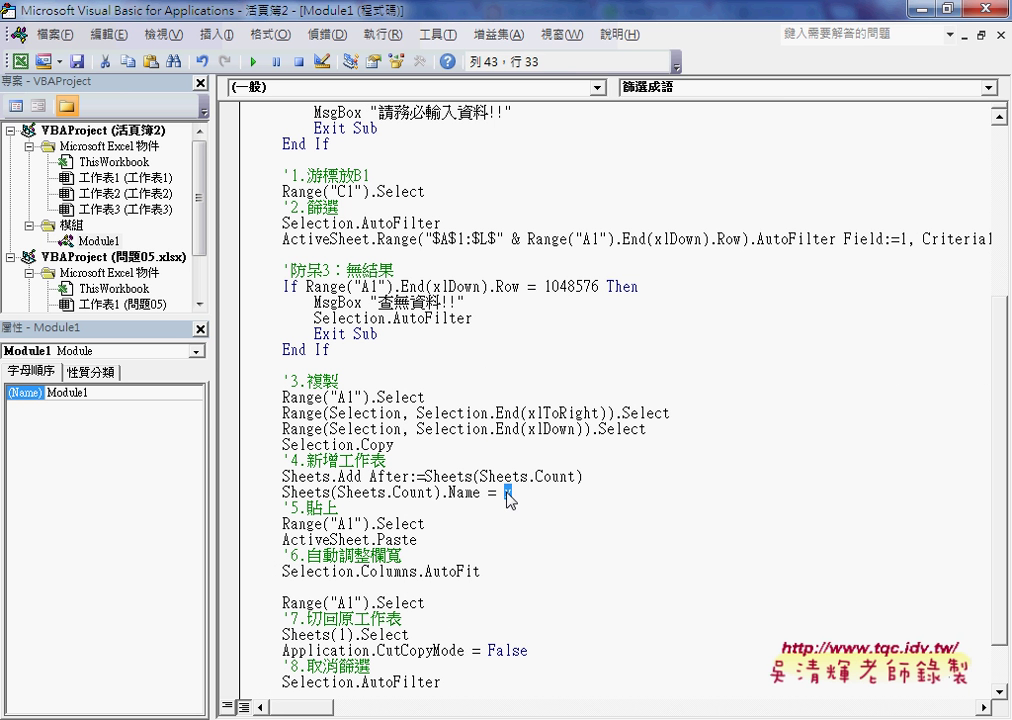
# Restore the VBA editor to a smaller window with the Excel idiom sheet visible behind it.
pyautogui.scroll(-2, 366, 502)
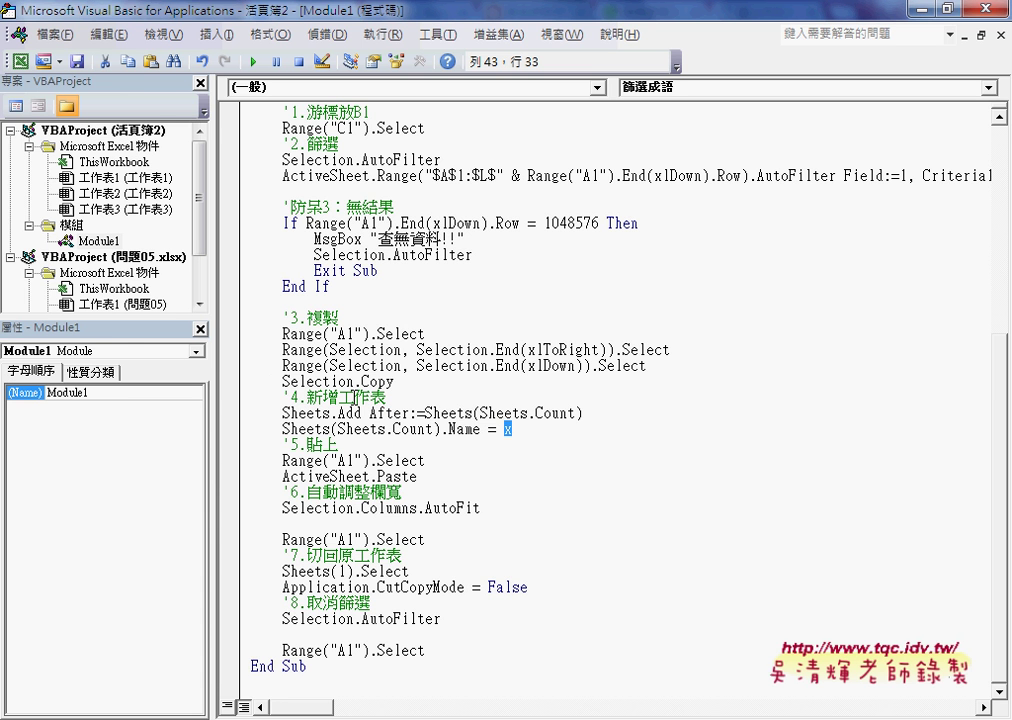
pyautogui.scroll(3, 355, 397)
pyautogui.scroll(2, 355, 397)
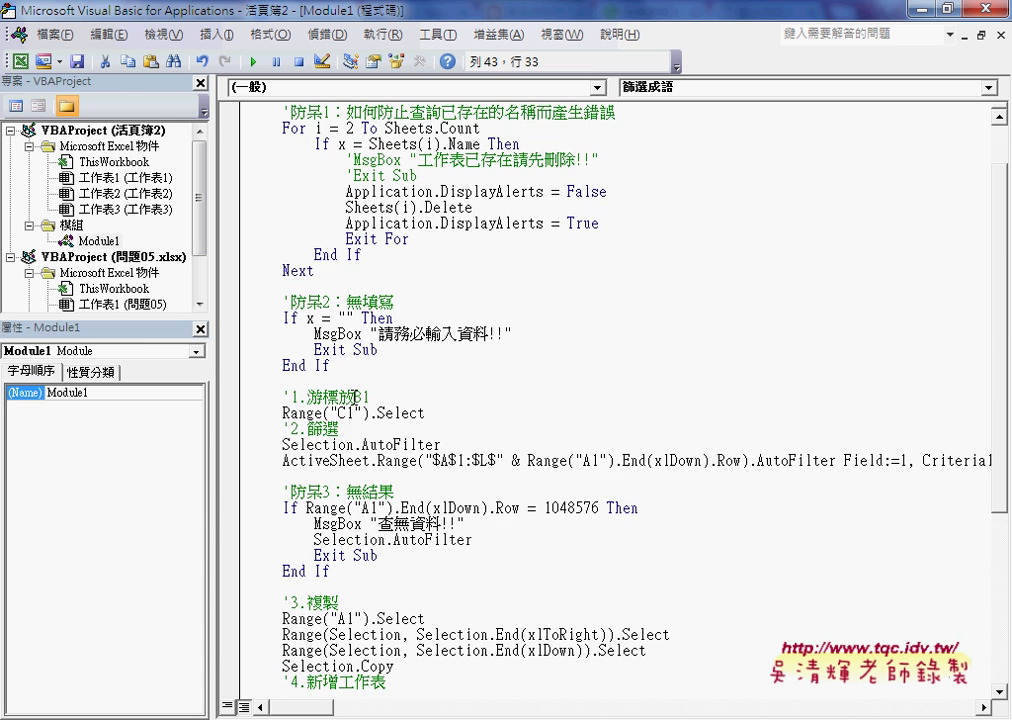
pyautogui.scroll(2, 355, 397)
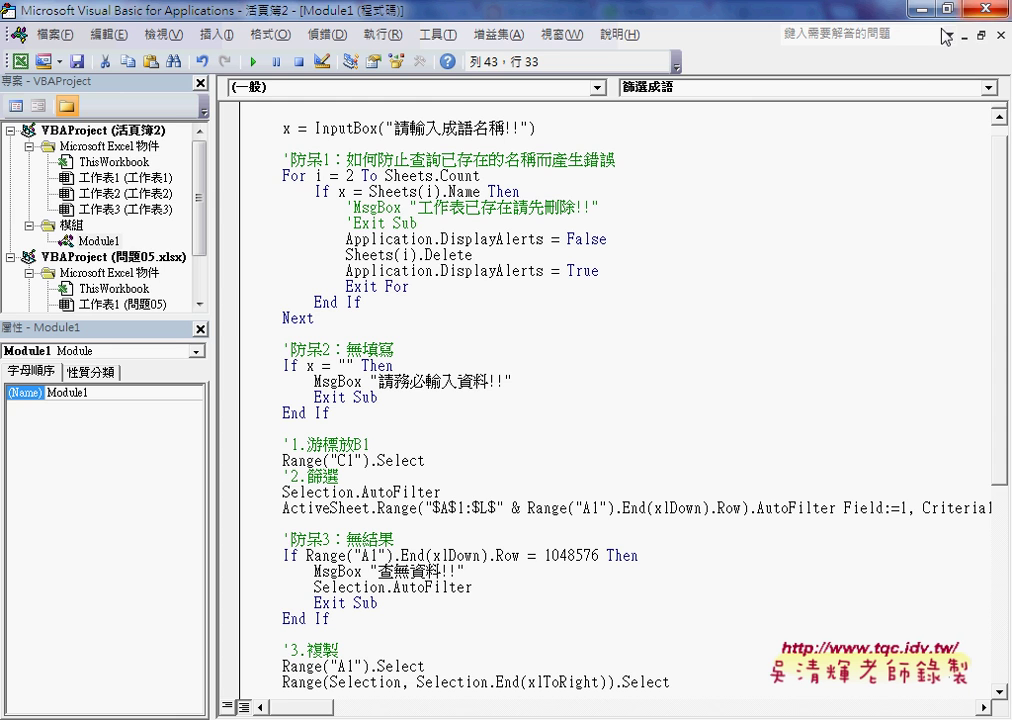
pyautogui.moveTo(245, 9)
pyautogui.mouseDown()
pyautogui.moveTo(560, 52)
pyautogui.moveTo(610, 69)
pyautogui.mouseUp()
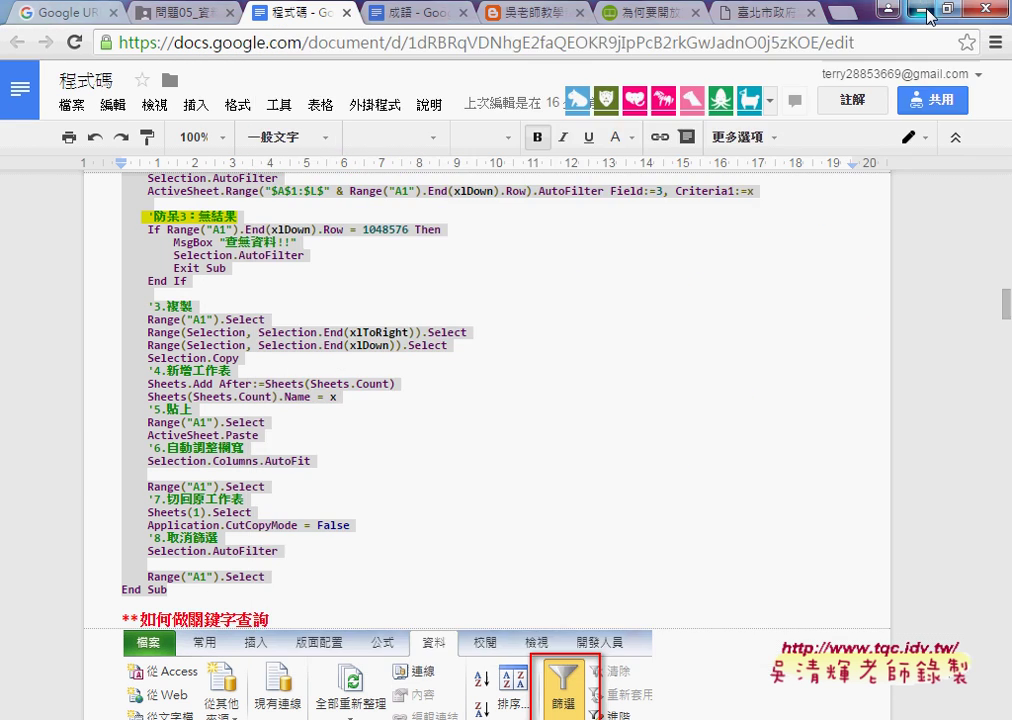
pyautogui.click(912, 10)
# Run the 篩選成語 macro with the keyword 龍.
pyautogui.scroll(1, 655, 197)
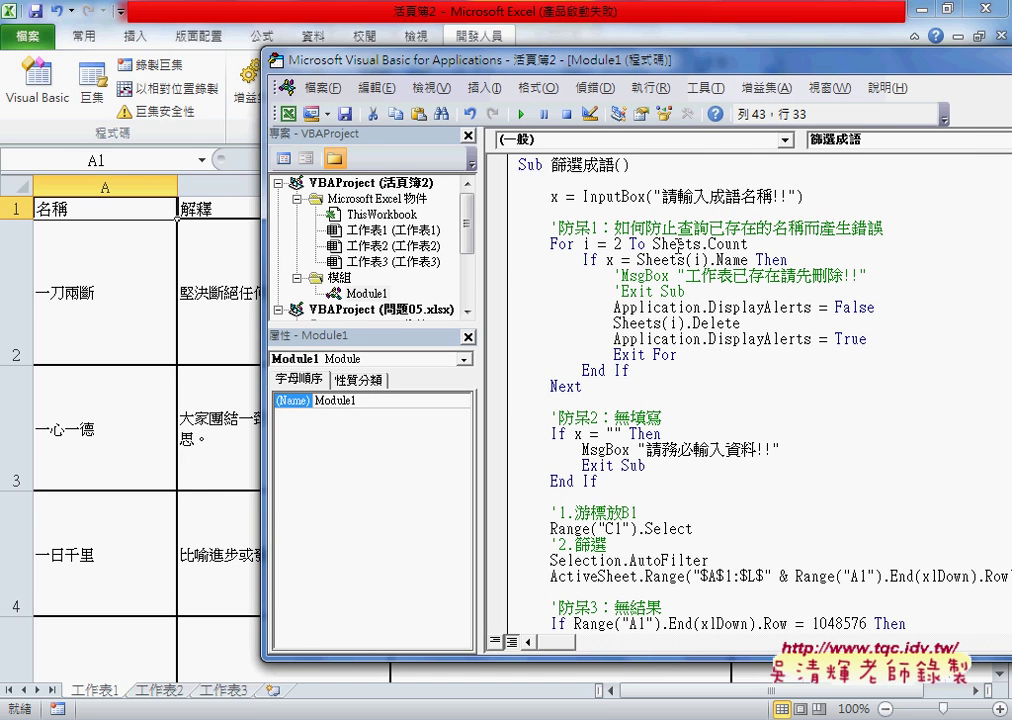
pyautogui.click(655, 197)
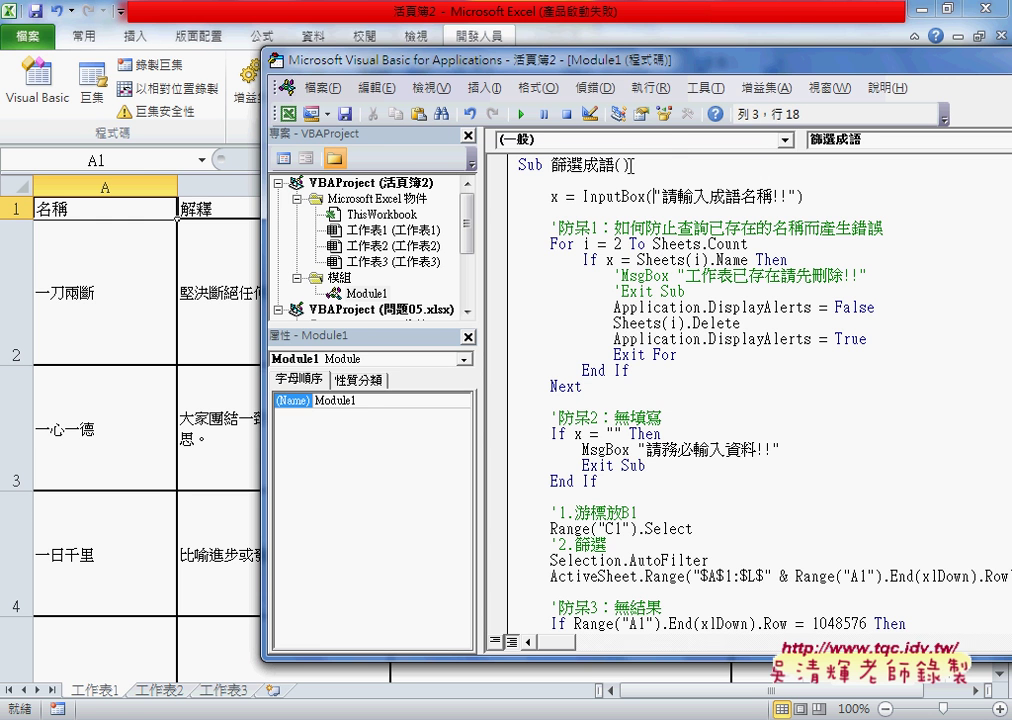
pyautogui.click(522, 117)
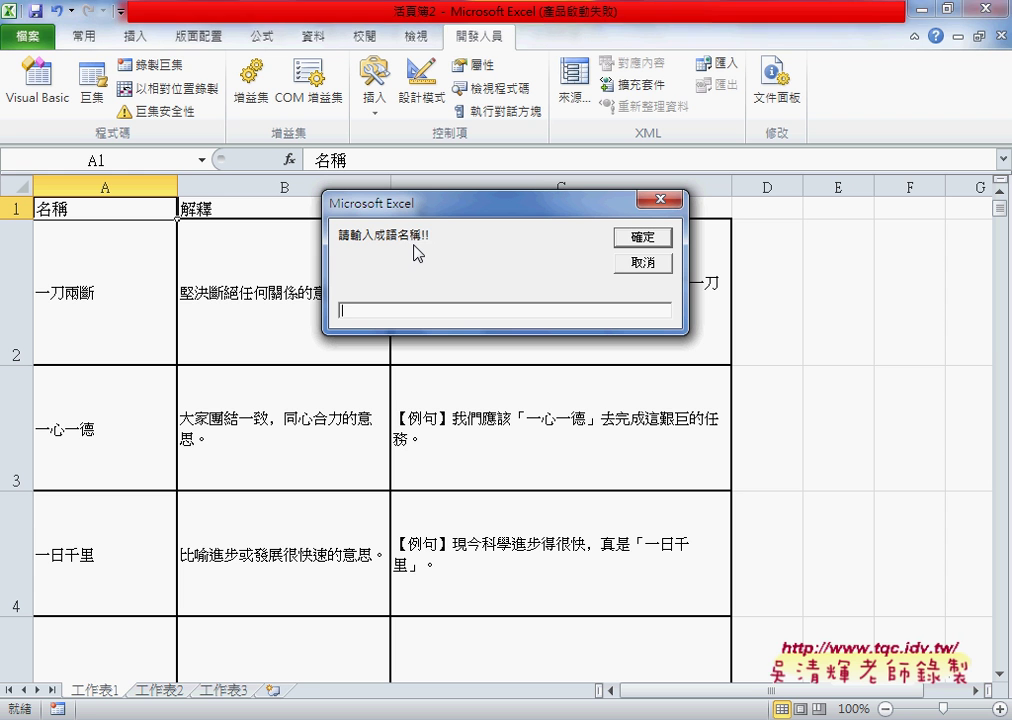
pyautogui.write('1')
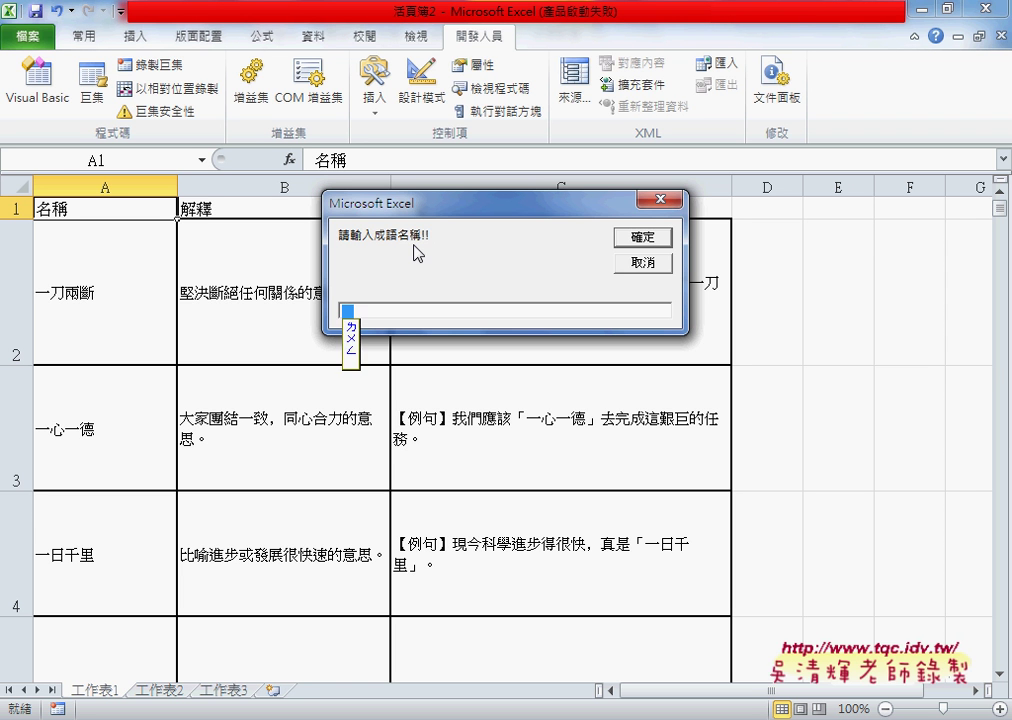
pyautogui.write('龍')
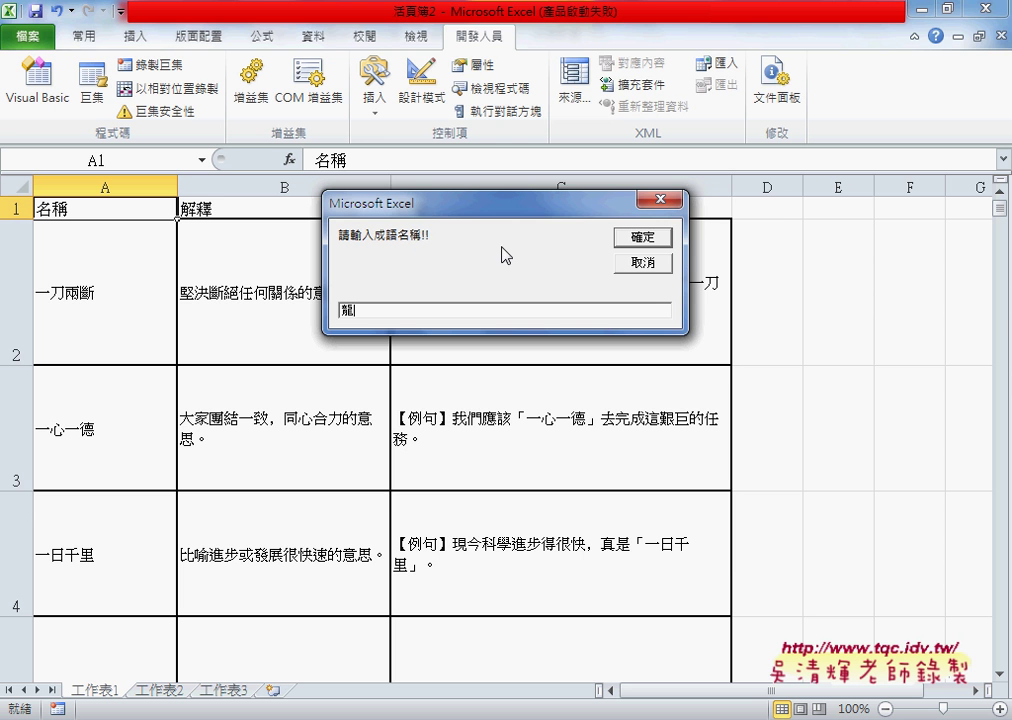
pyautogui.click(651, 240)
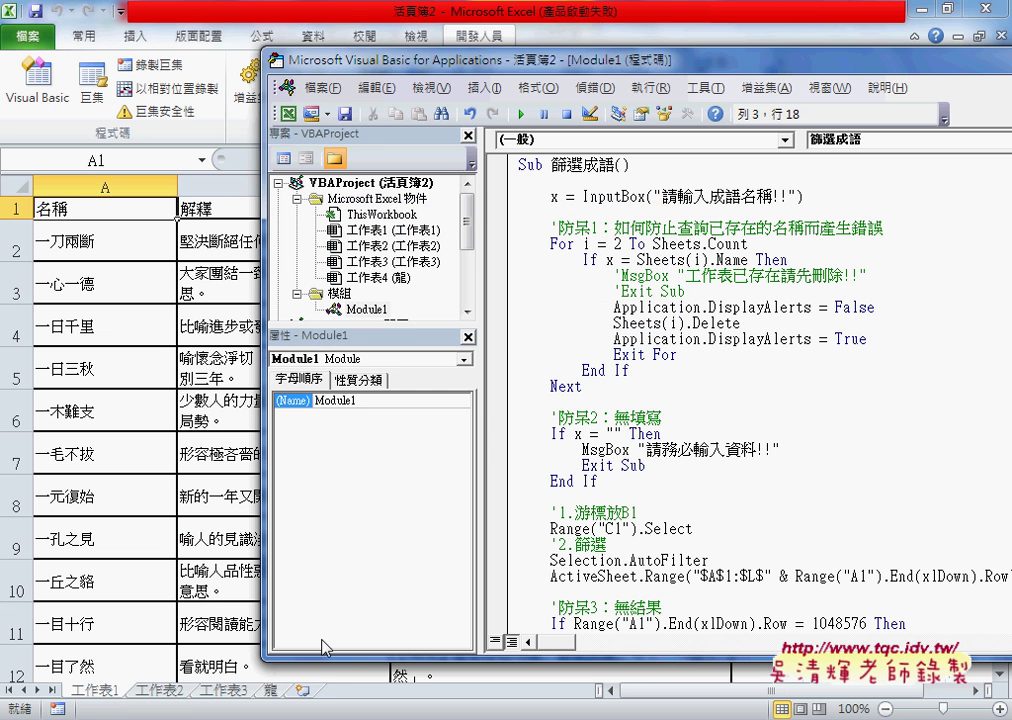
# Open the new 龍 results sheet and check the idioms in A2 and A3.
pyautogui.click(268, 690)
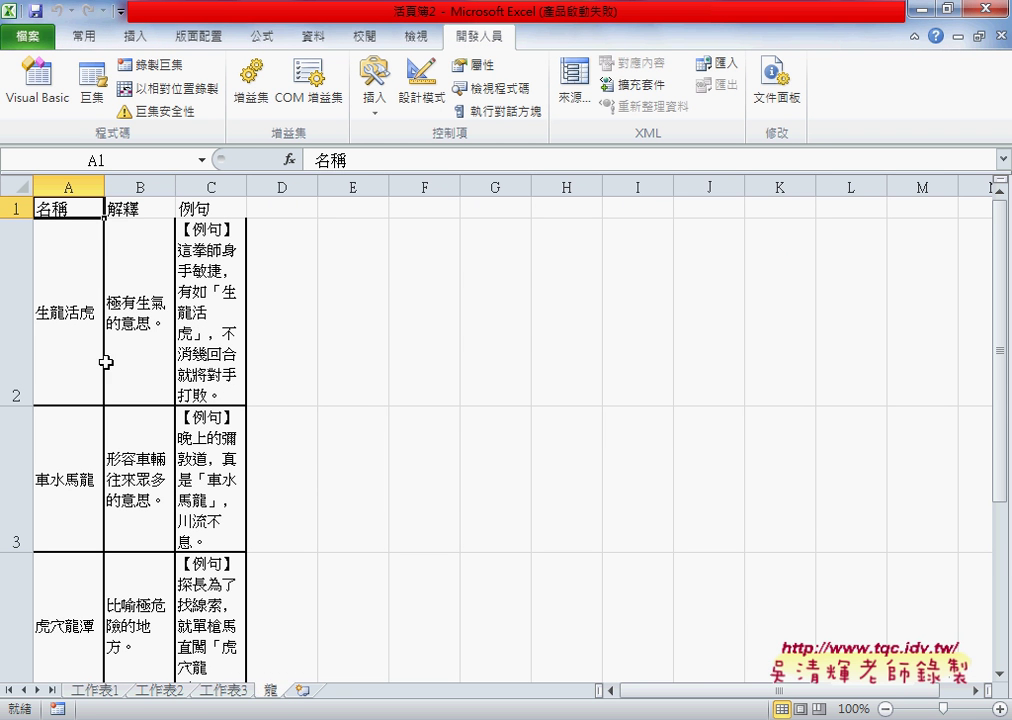
pyautogui.click(88, 332)
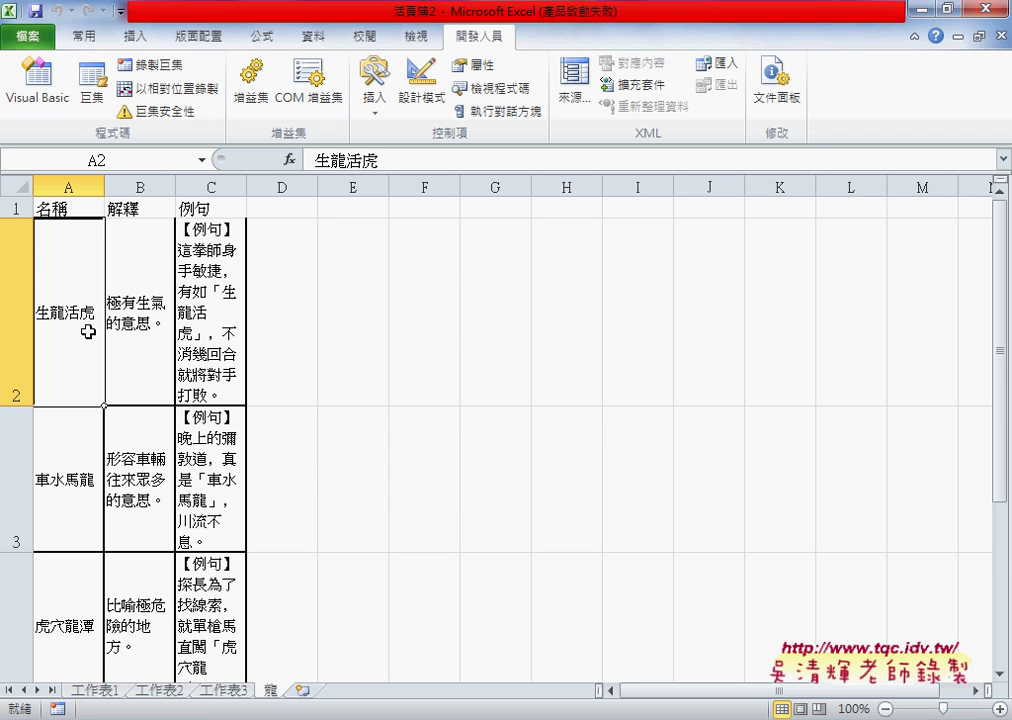
pyautogui.click(84, 485)
pyautogui.scroll(-1, 88, 490)
pyautogui.scroll(-2, 89, 470)
pyautogui.scroll(2, 86, 440)
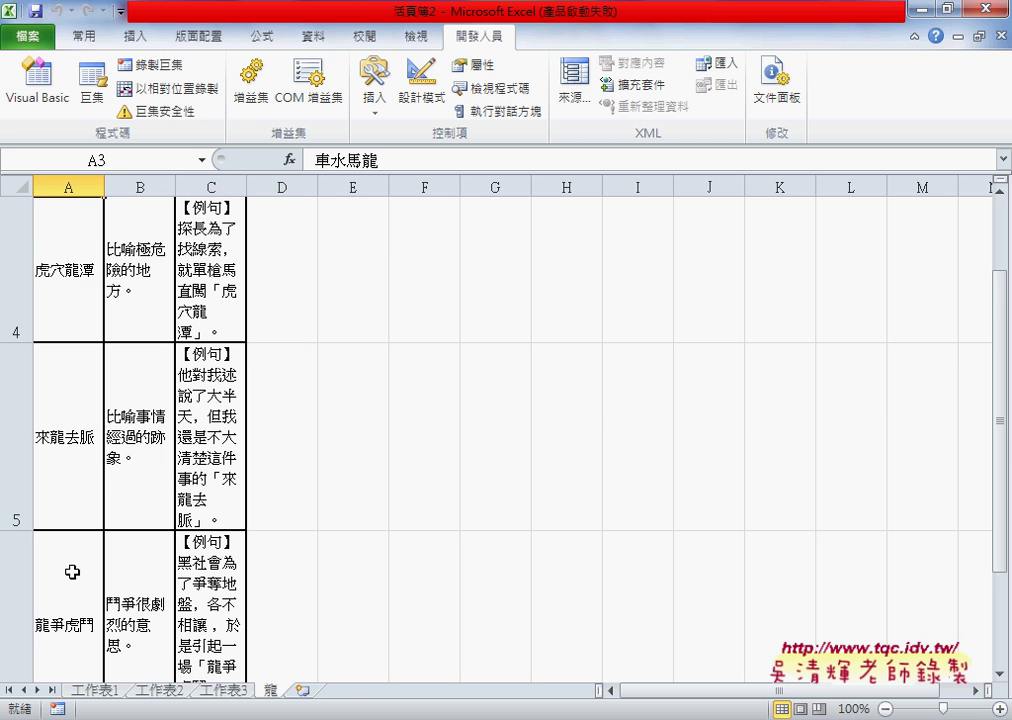
pyautogui.scroll(1, 77, 445)
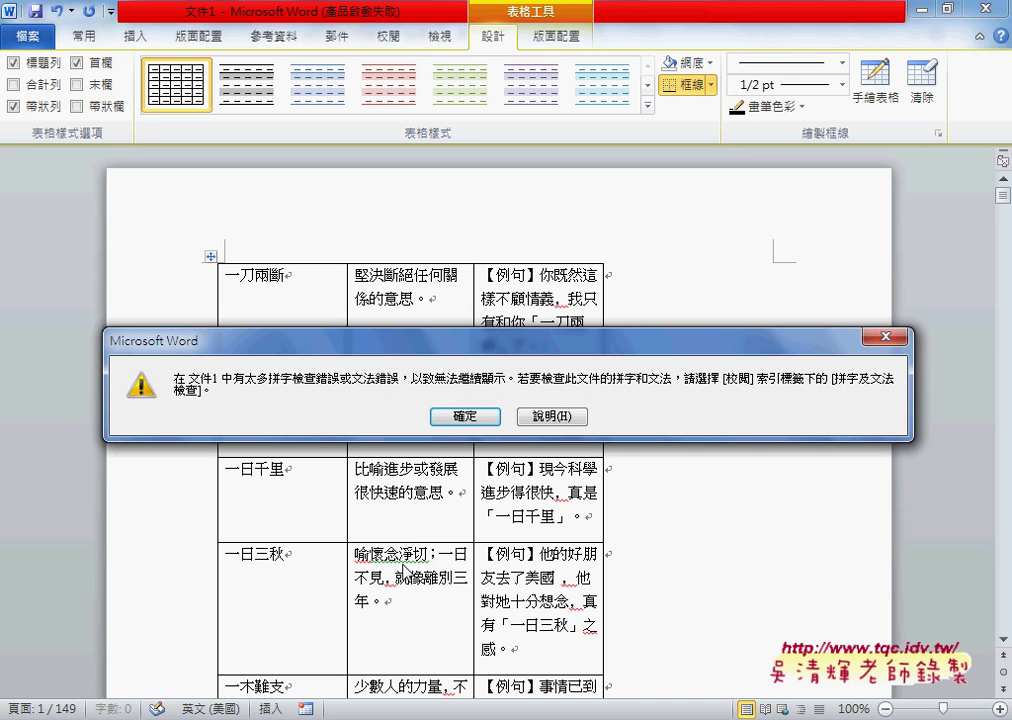
# Dismiss the too-many-spelling-errors warning with 確定 and return to the document.
pyautogui.click(468, 417)
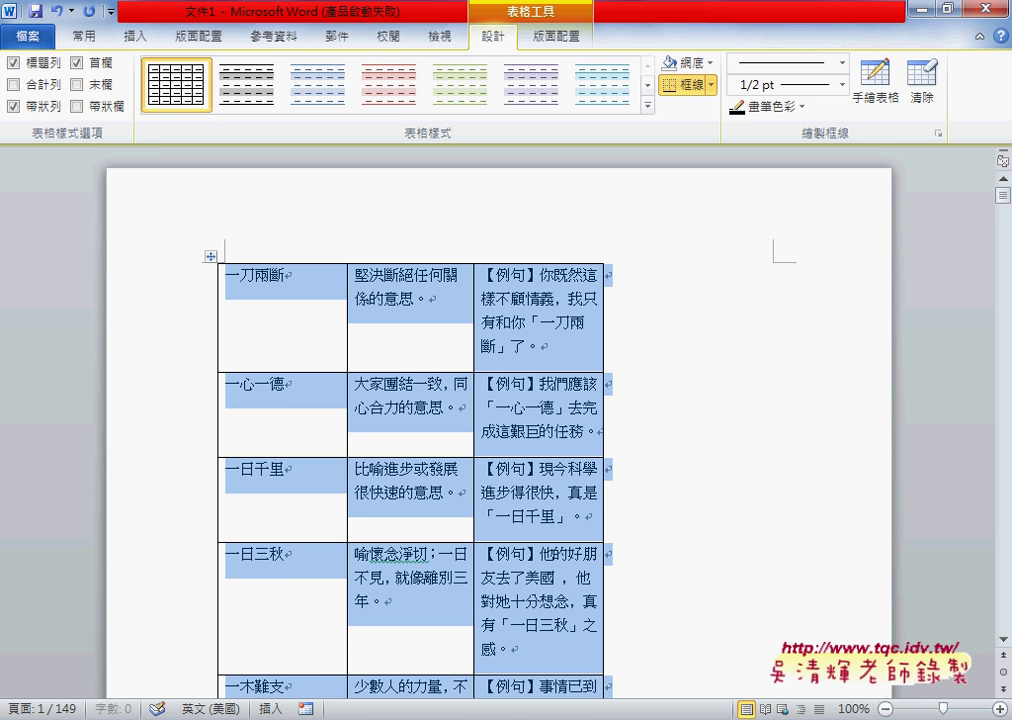
pyautogui.click(124, 557)
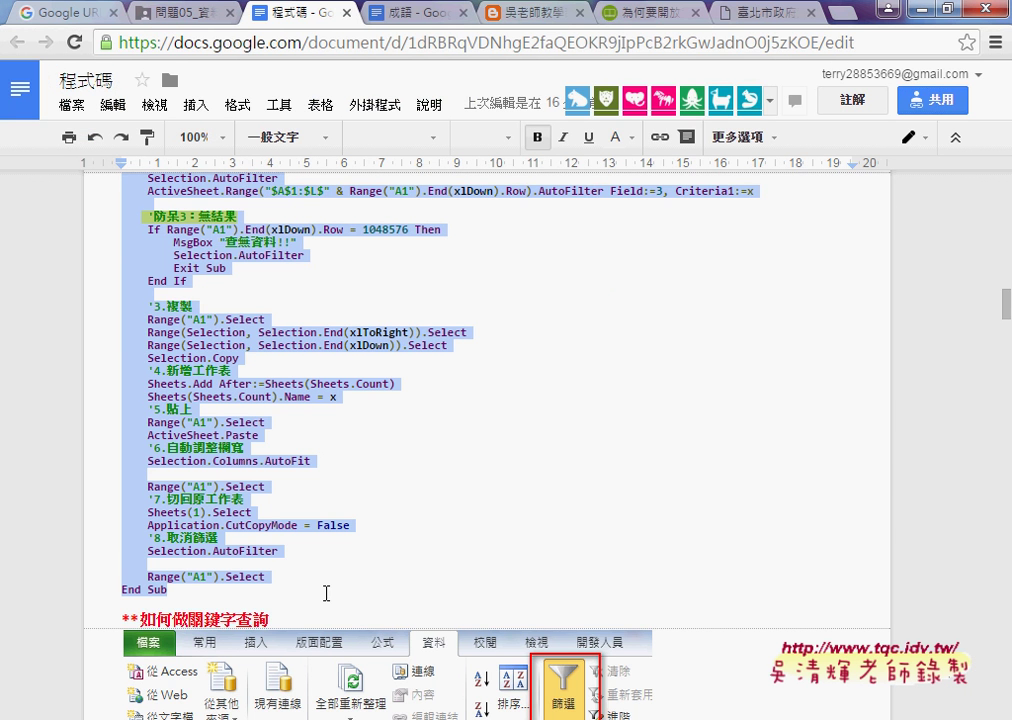
# Switch to the 成語 document and scroll to its top.
pyautogui.click(366, 16)
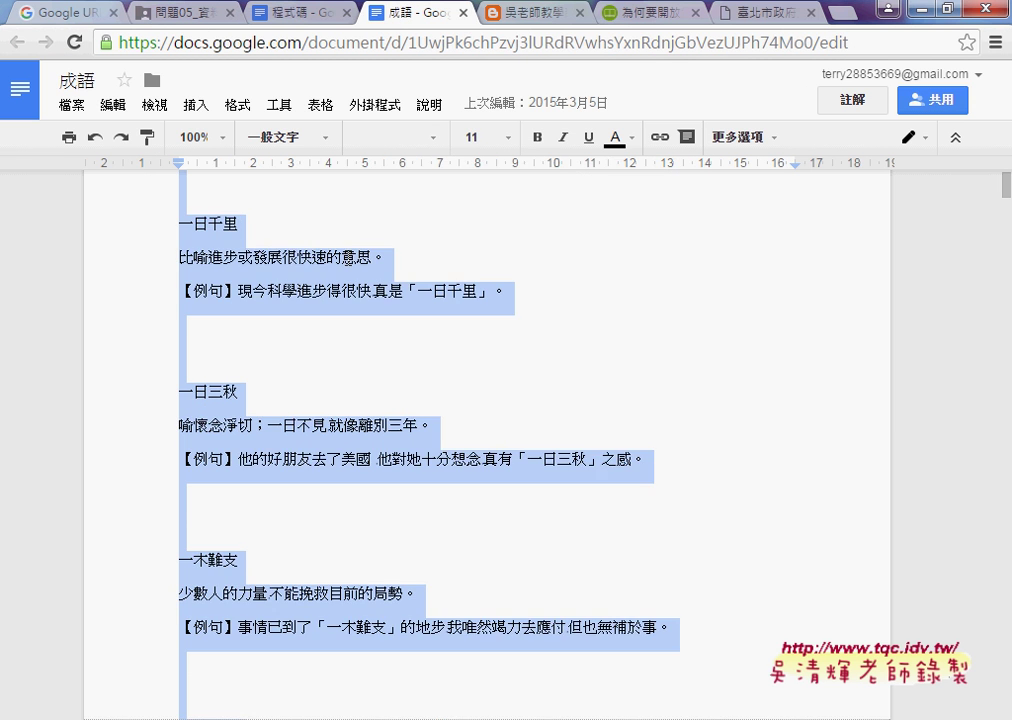
pyautogui.scroll(2, 277, 340)
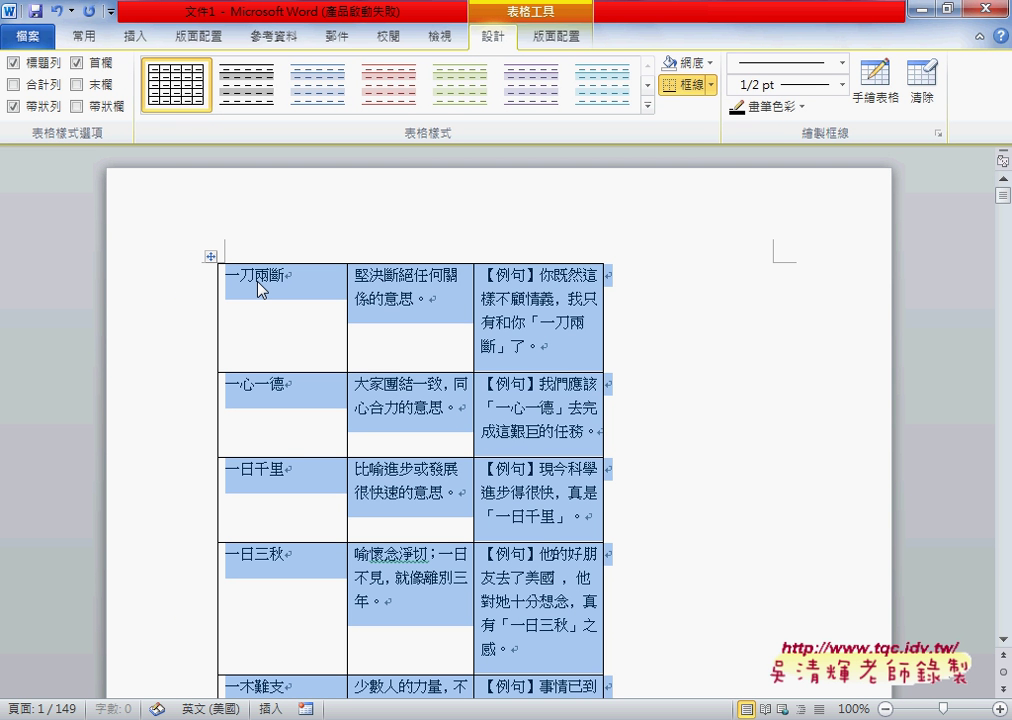
# Choose Insert > Table > 文字轉換為表格 to convert the idiom text into a table.
pyautogui.click(133, 38)
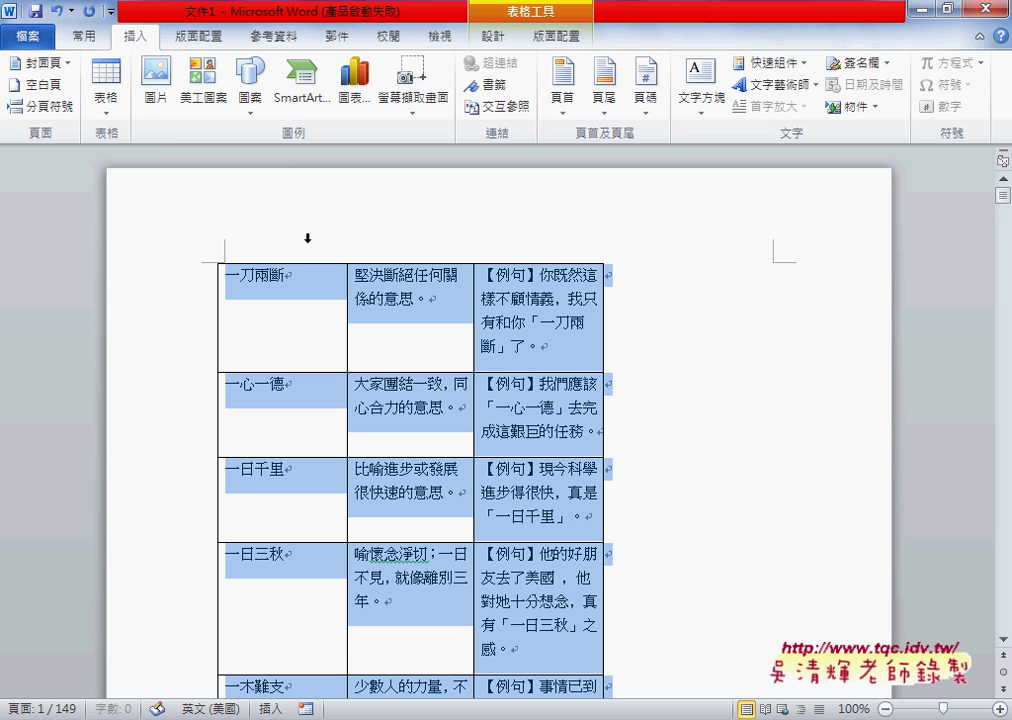
pyautogui.click(104, 124)
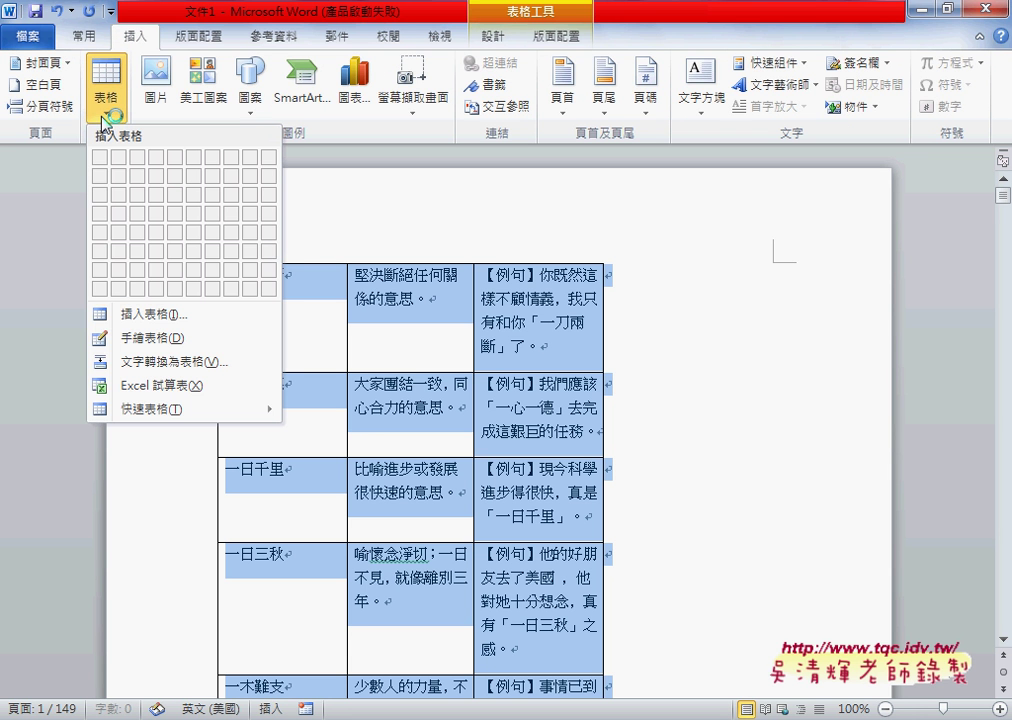
pyautogui.click(158, 366)
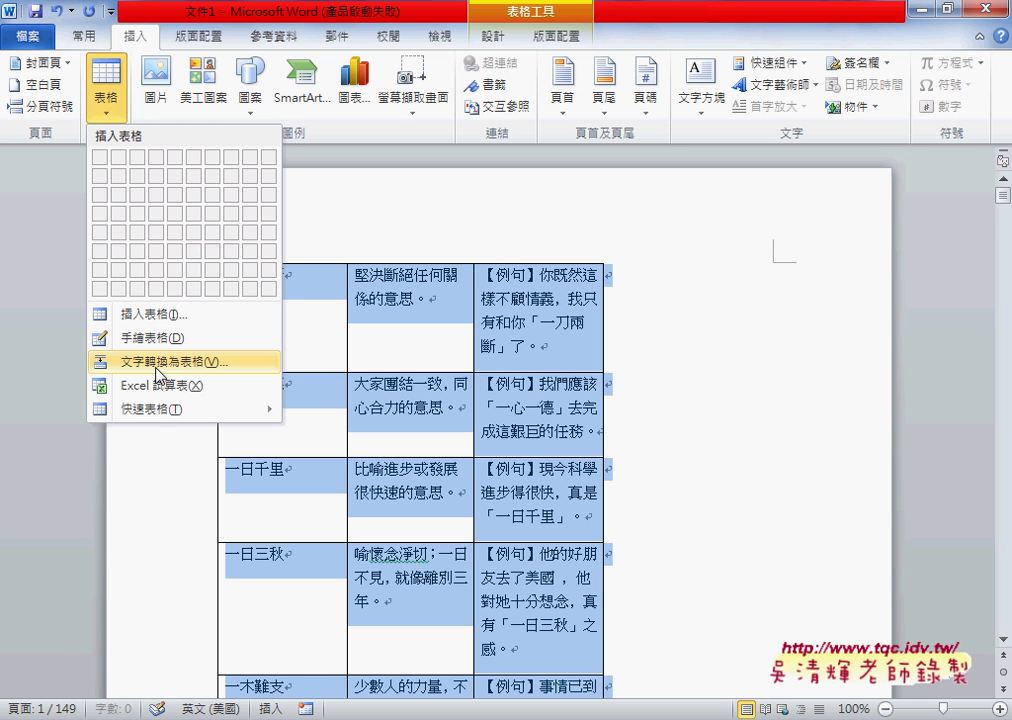
pyautogui.click(157, 372)
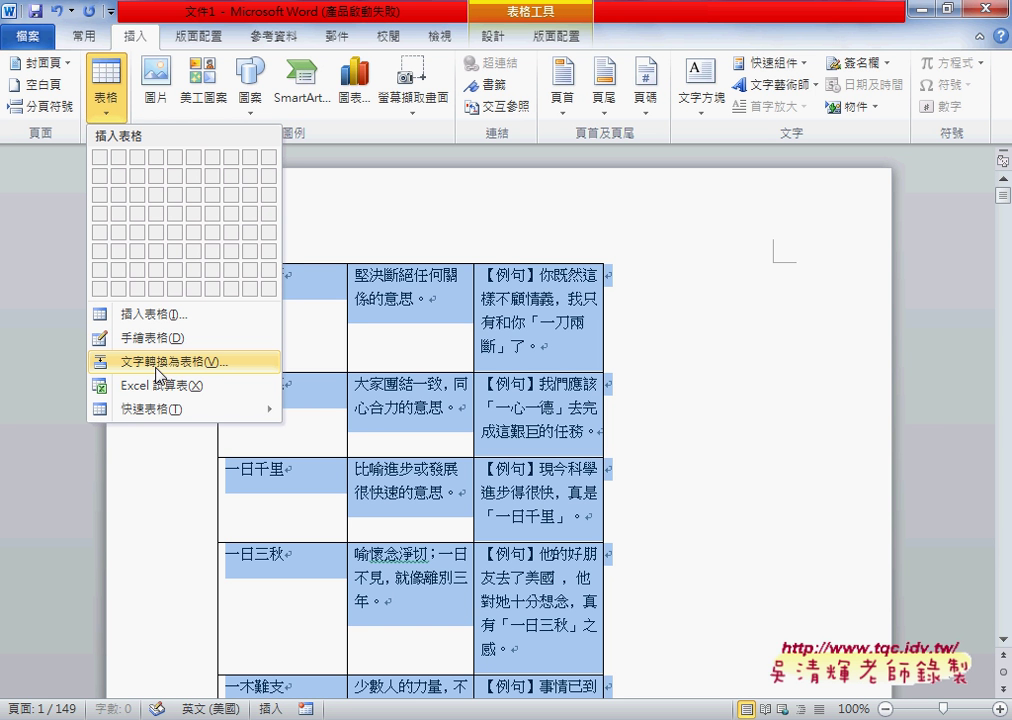